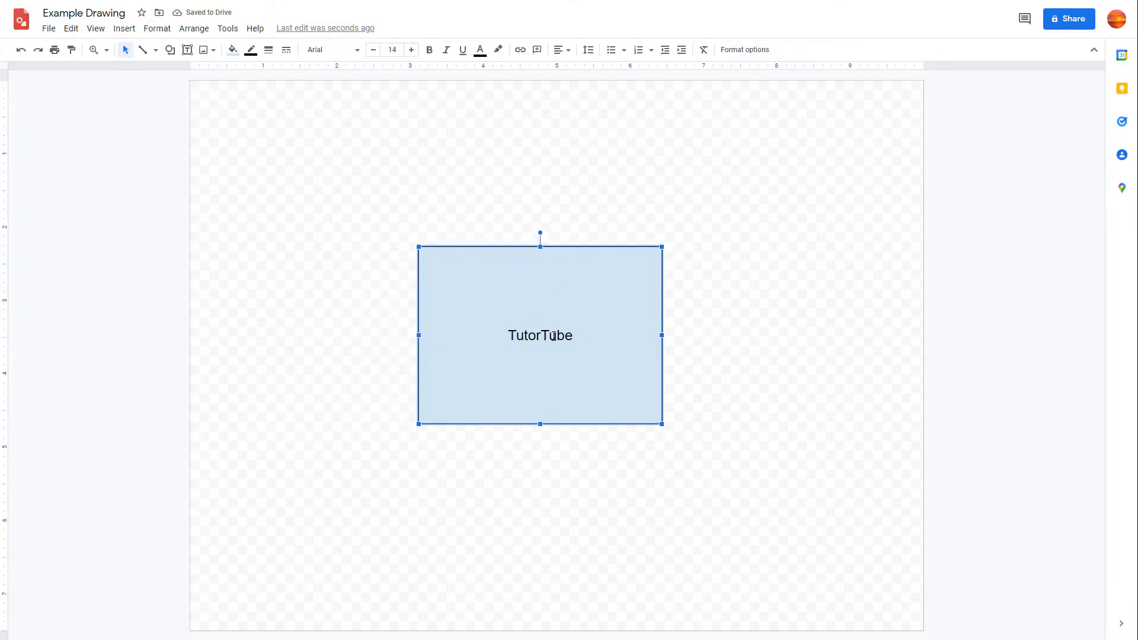
- Open the format options for the TutorTube rectangle and expand its size and rotation settings
click(676, 221)
click(619, 301)
click(744, 50)
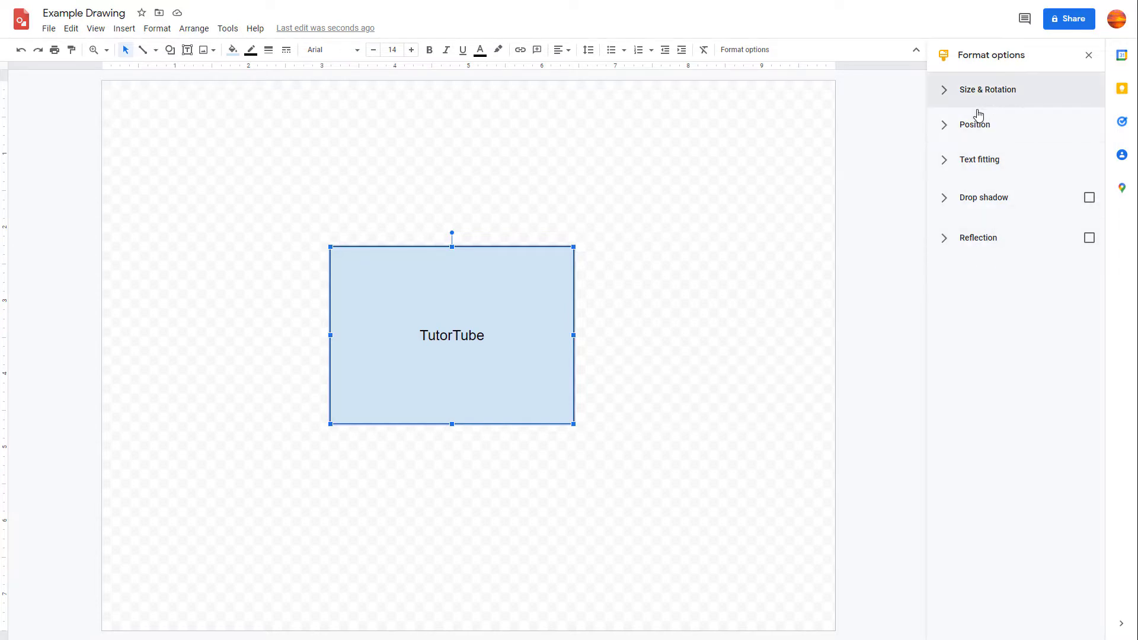
click(950, 92)
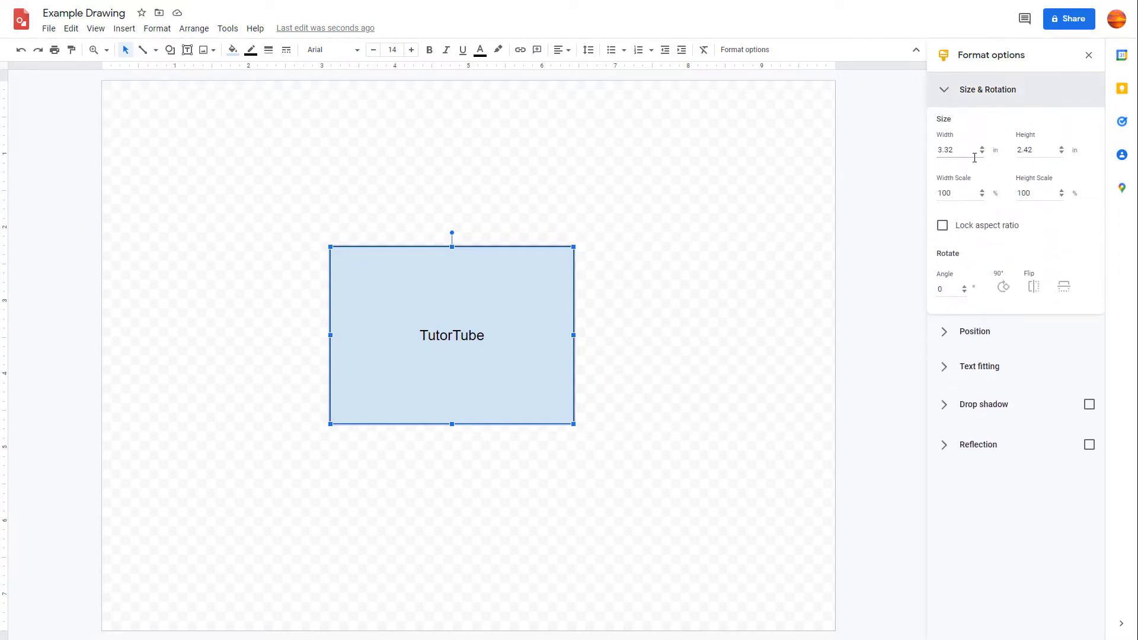
- Resize the rectangle to about 3.62 in wide and 2.77 in high
click(982, 147)
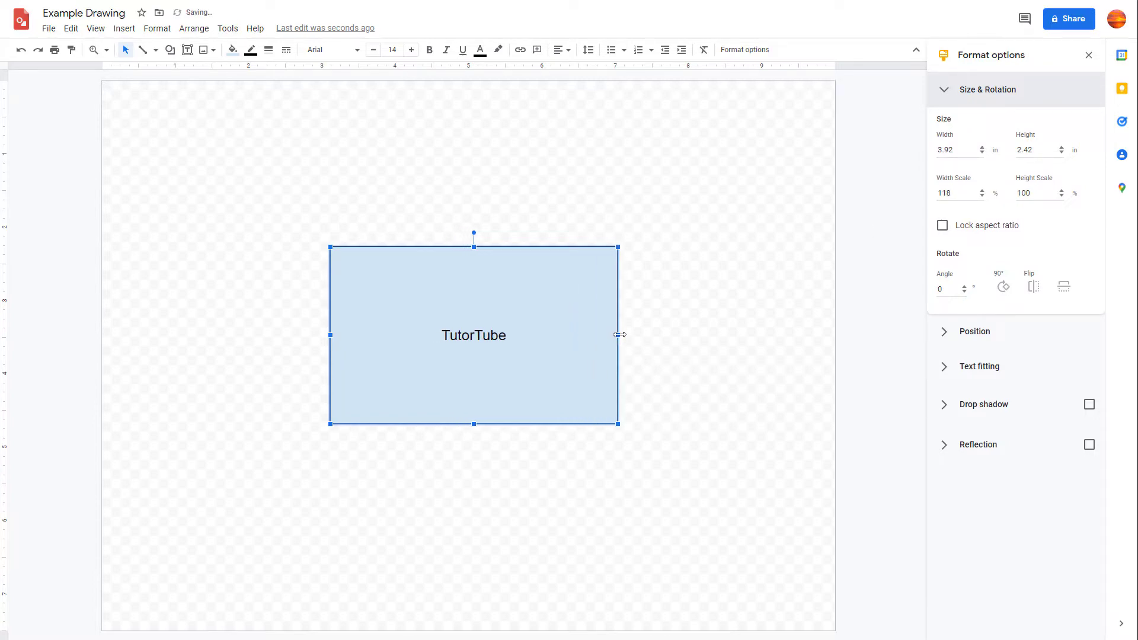
mouse_move(620, 335)
mouse_down()
mouse_move(575, 338)
mouse_move(700, 346)
mouse_move(619, 342)
mouse_up()
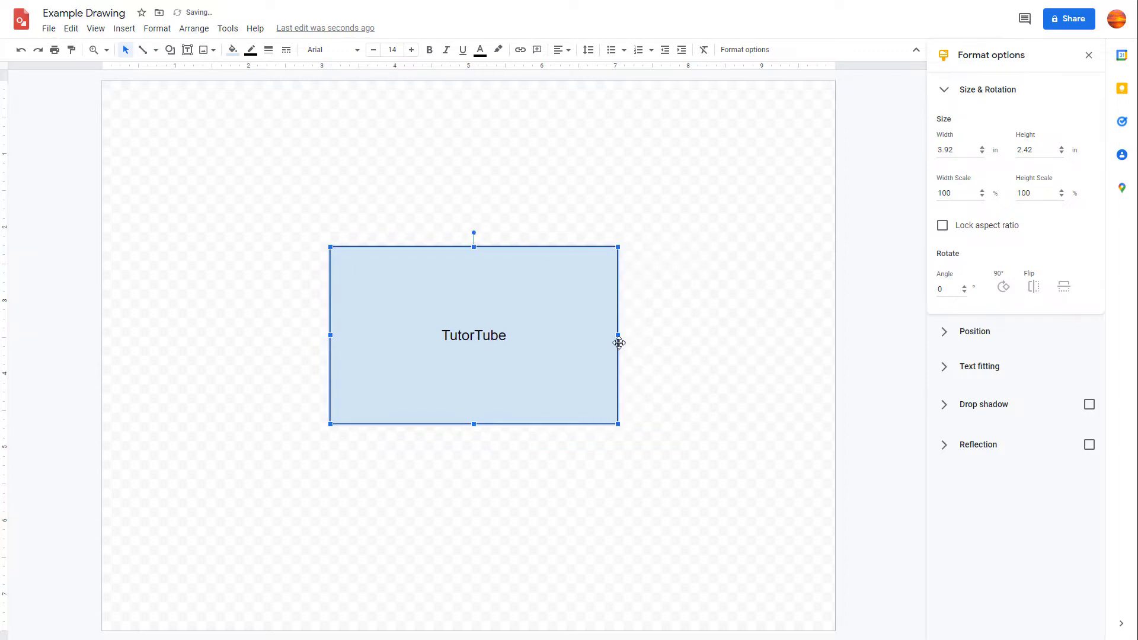
click(1061, 148)
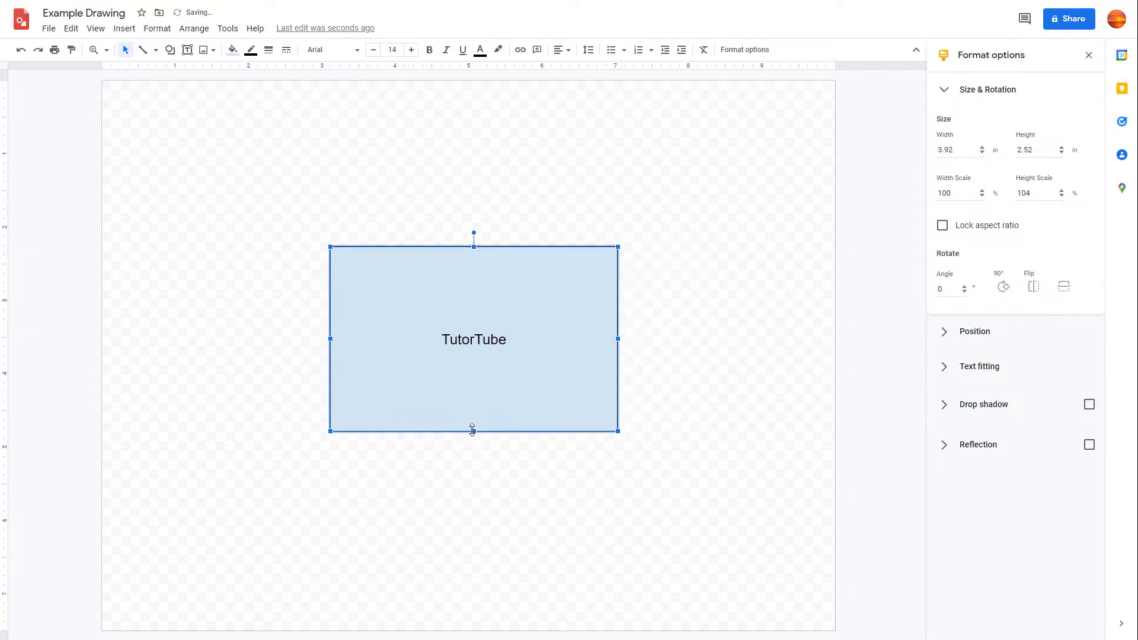
drag(473, 431, 593, 451)
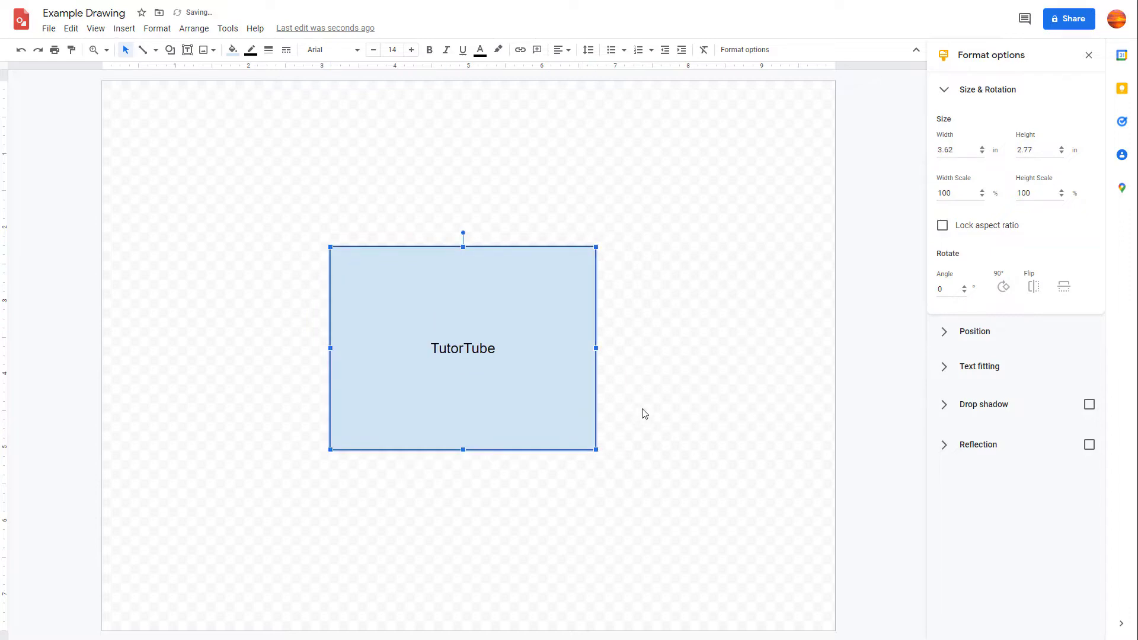
- Scale the rectangle to 112% of its width and 105% of its height
triple_click(983, 191)
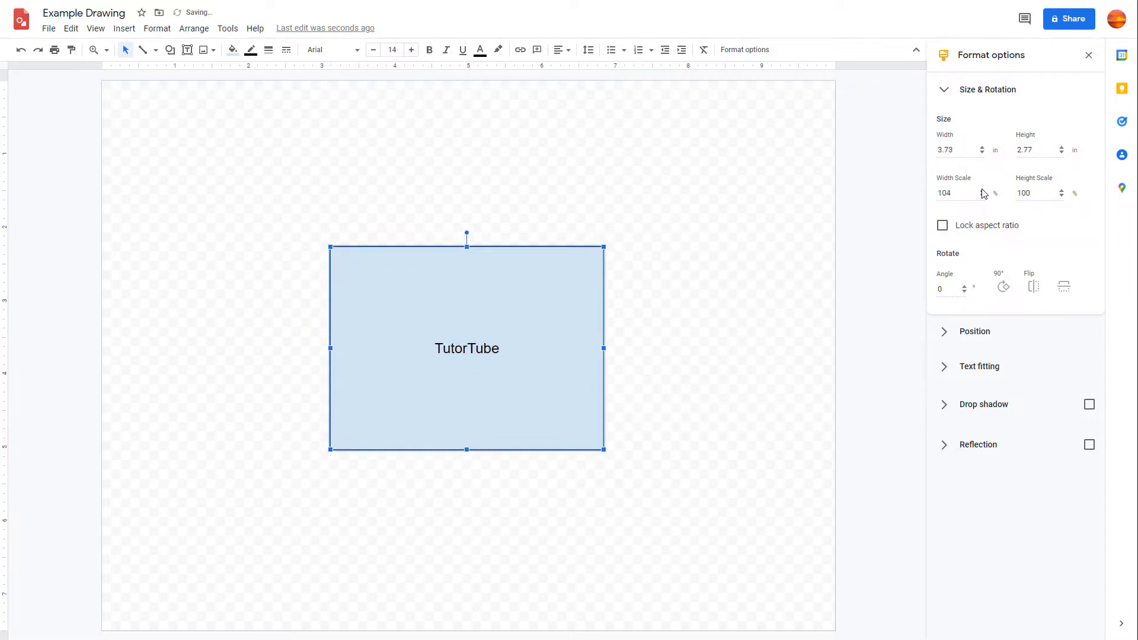
double_click(983, 190)
double_click(983, 191)
double_click(983, 191)
double_click(982, 190)
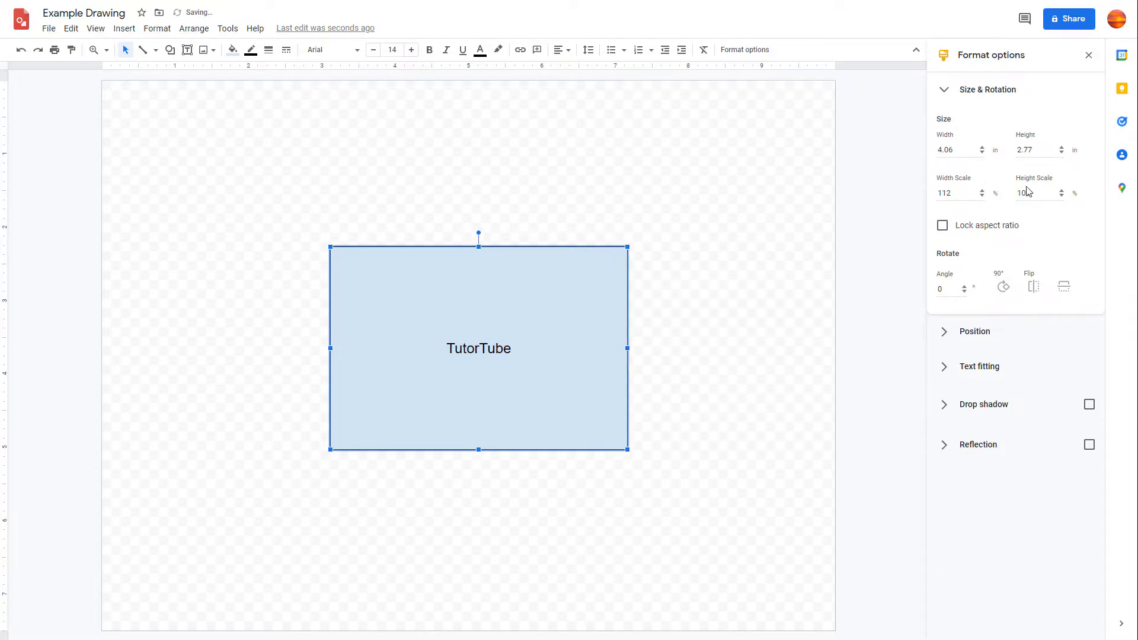
double_click(1062, 190)
triple_click(1061, 191)
- Lock the rectangle's aspect ratio and pull its right edge inward to a width of about 3.57 in
click(988, 228)
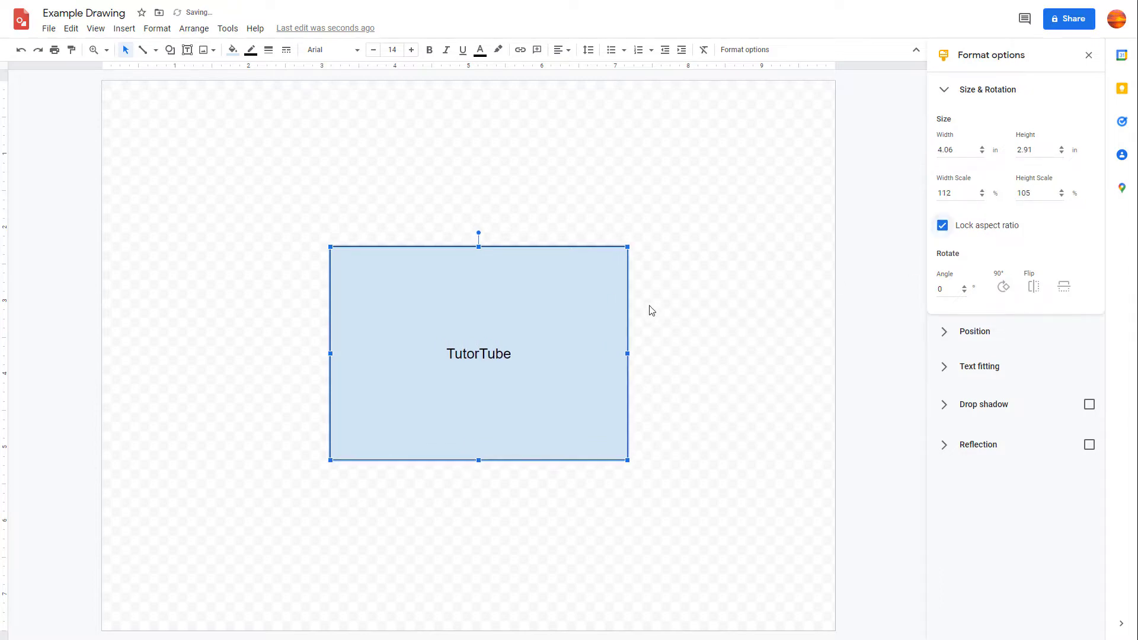
click(632, 362)
click(628, 358)
drag(627, 354, 594, 356)
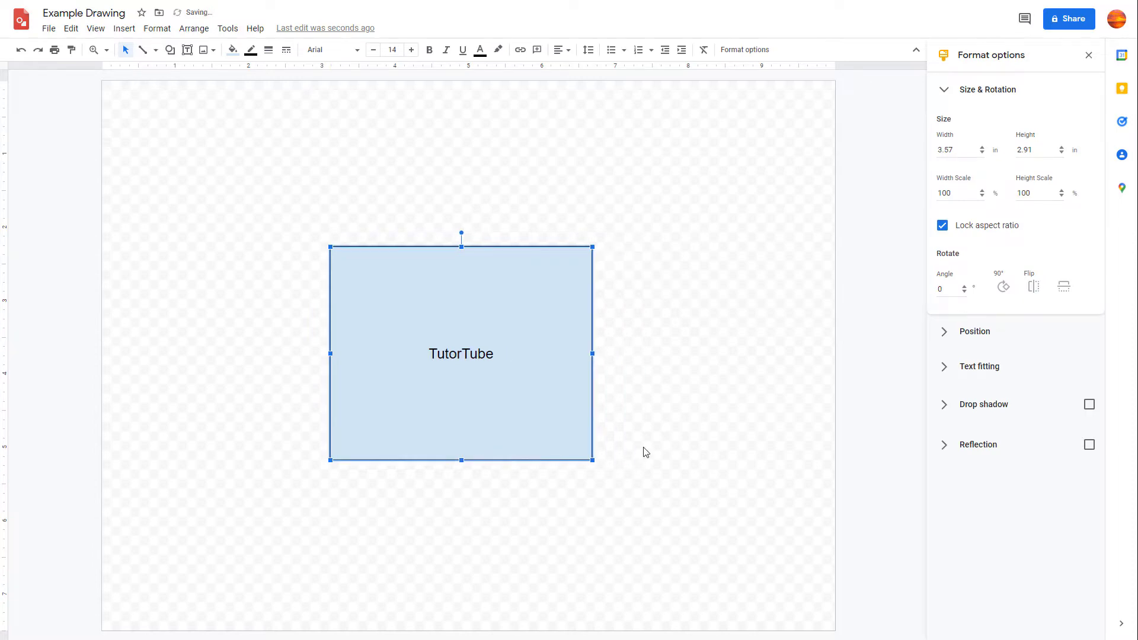
- Scale the rectangle proportionally to 111%
click(983, 190)
click(983, 195)
click(983, 191)
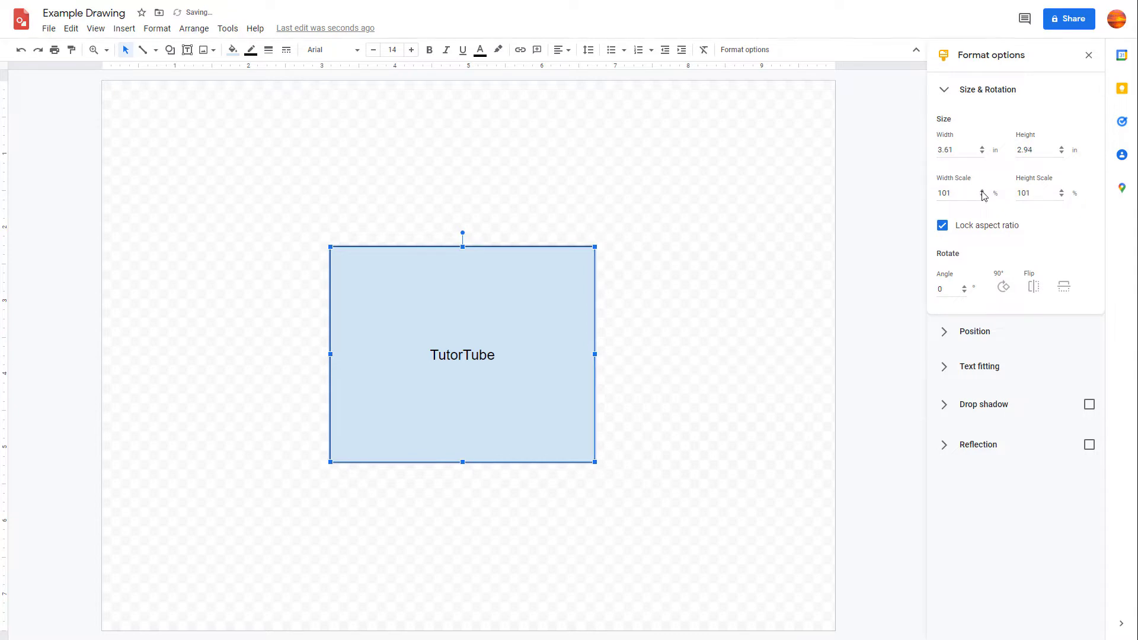
click(983, 191)
click(982, 191)
click(983, 191)
click(982, 191)
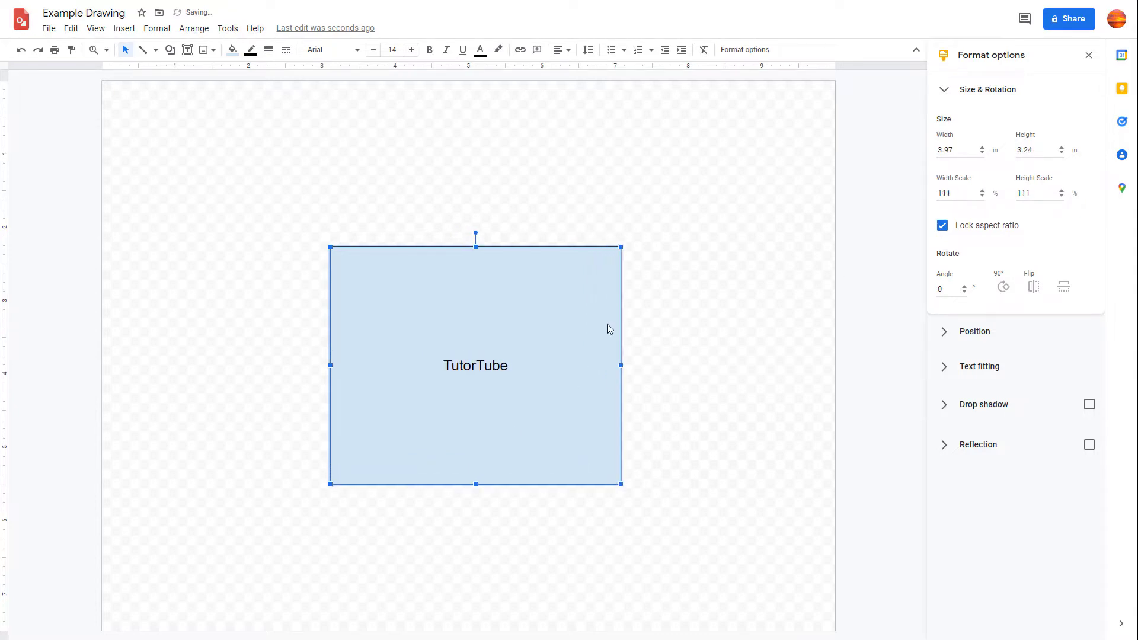
- Resize the rectangle freehand to about 4.17 in wide and 2.59 in high
drag(620, 484, 567, 438)
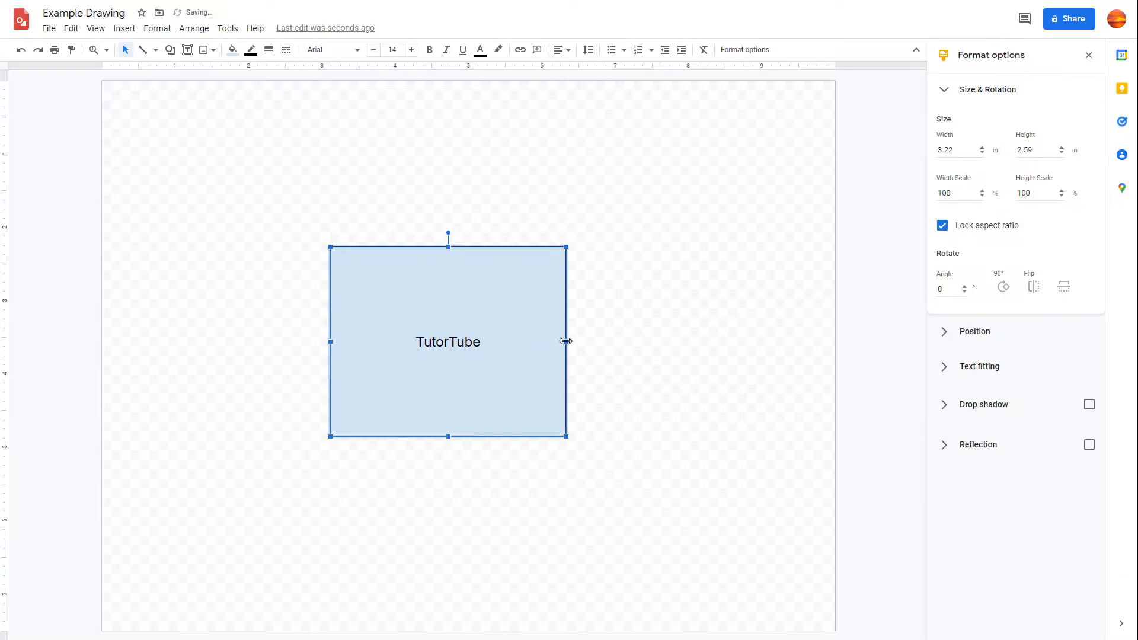
drag(566, 341, 637, 342)
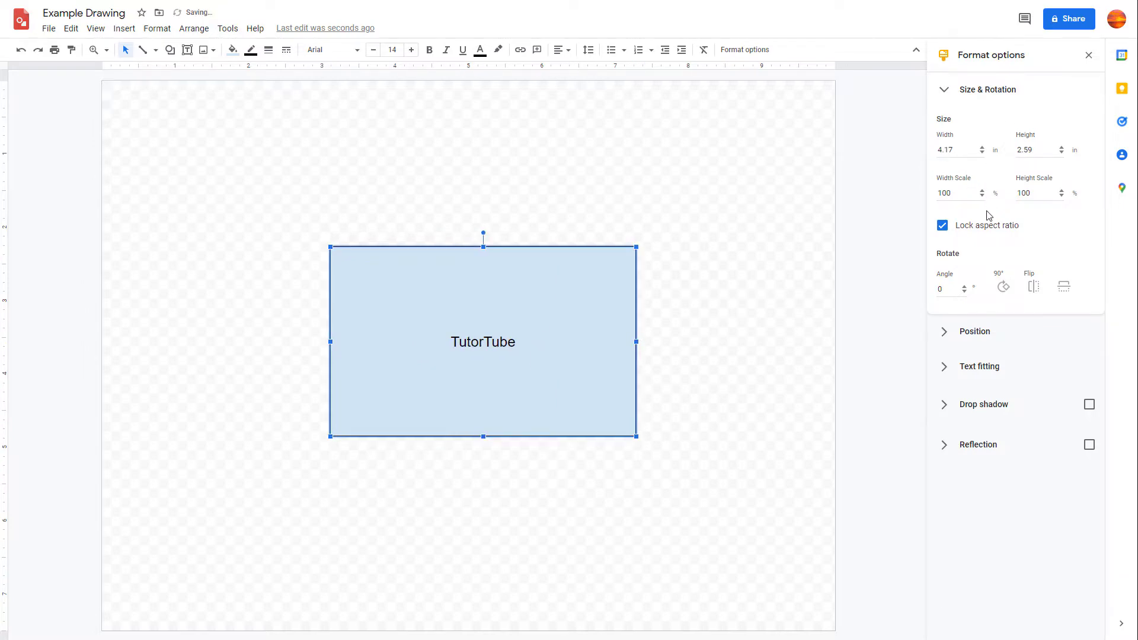
- Set the rectangle's rotation angle to 45 degrees
click(965, 287)
click(965, 287)
click(964, 287)
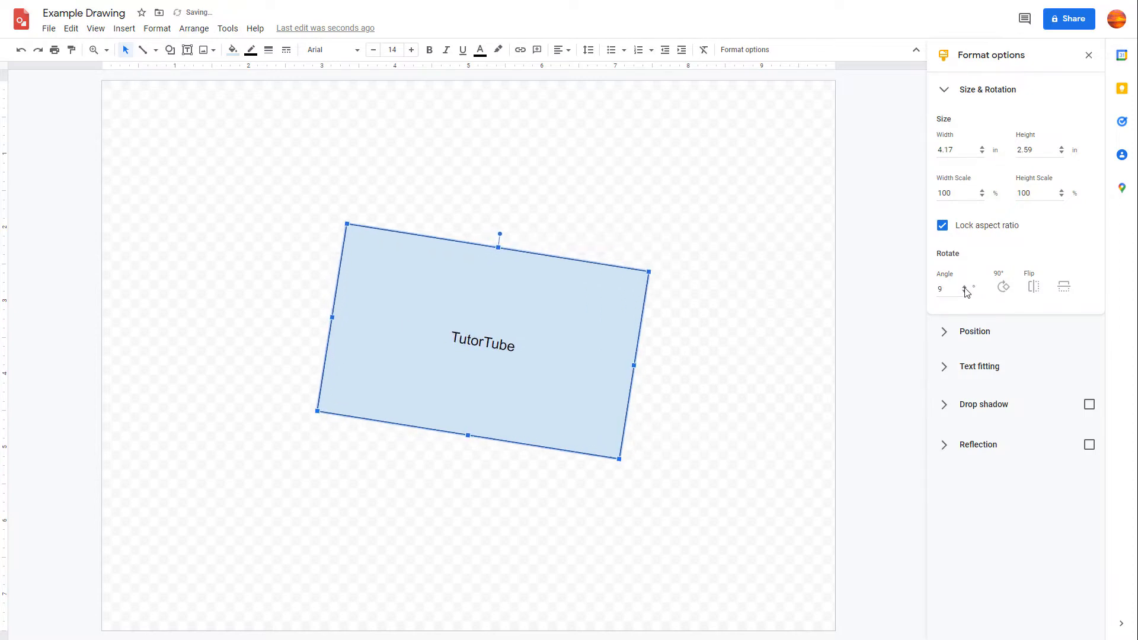
click(965, 287)
double_click(945, 290)
text(45)
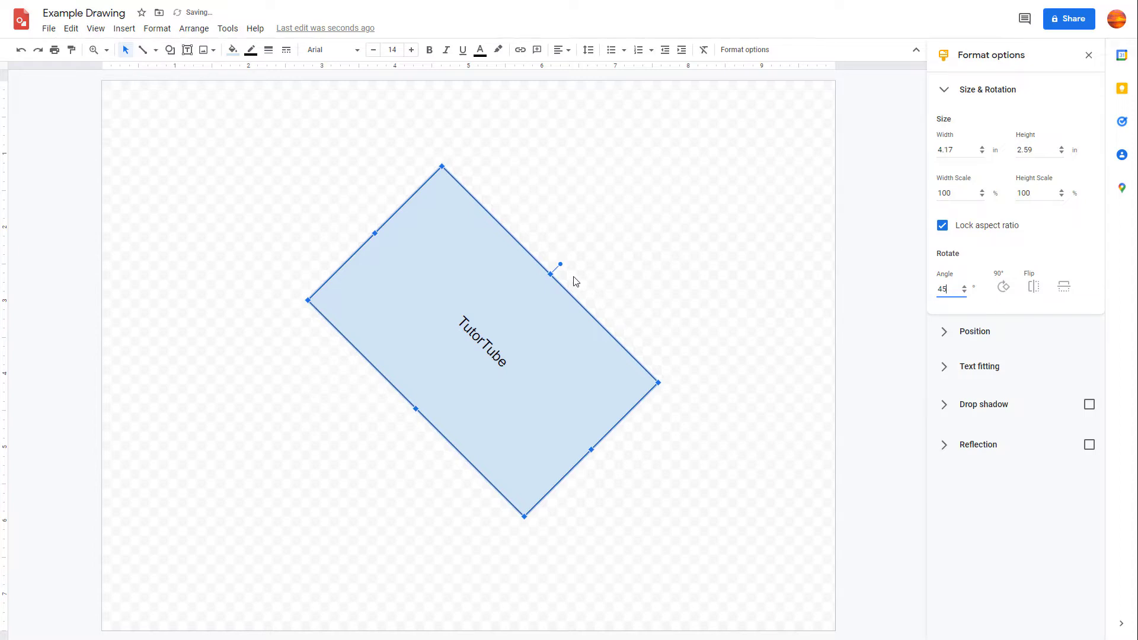
- Rotate the rectangle freehand to about 17.9 degrees and turn it once around in 90-degree increments
drag(559, 265, 518, 256)
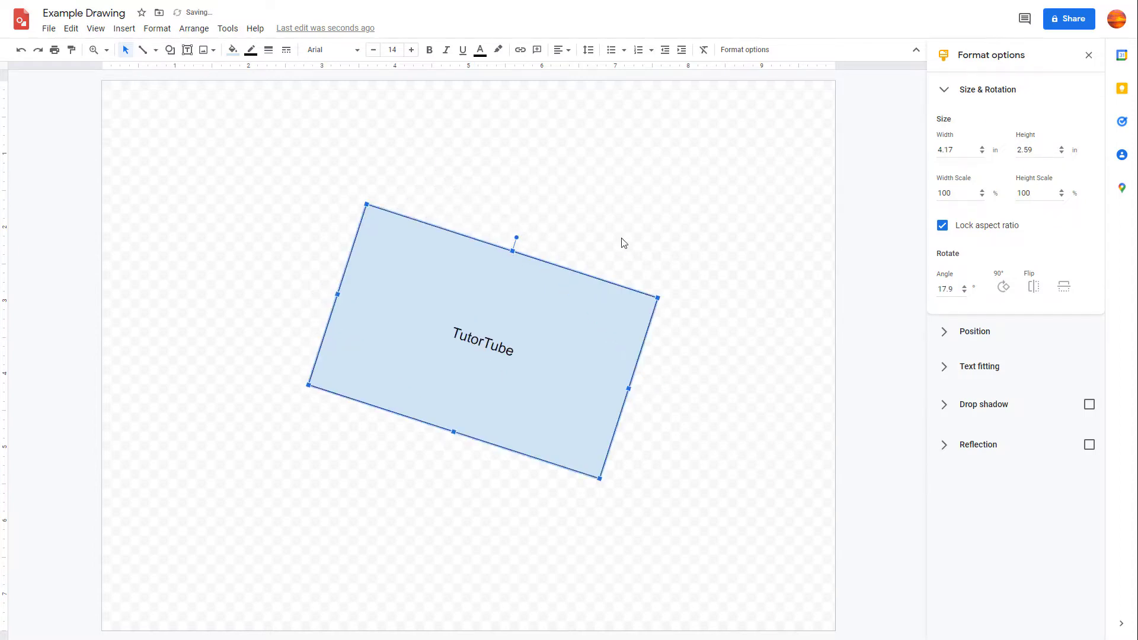
click(1004, 289)
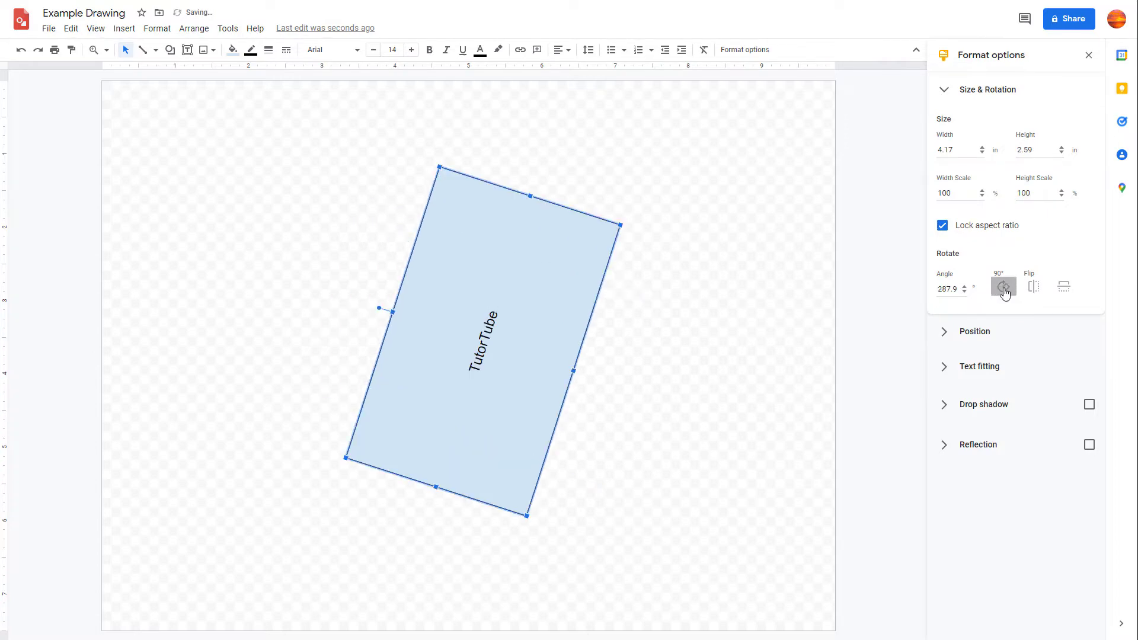
click(1004, 288)
- Flip the rectangle horizontally and vertically, returning it to its starting orientation each time
click(1034, 289)
click(1035, 289)
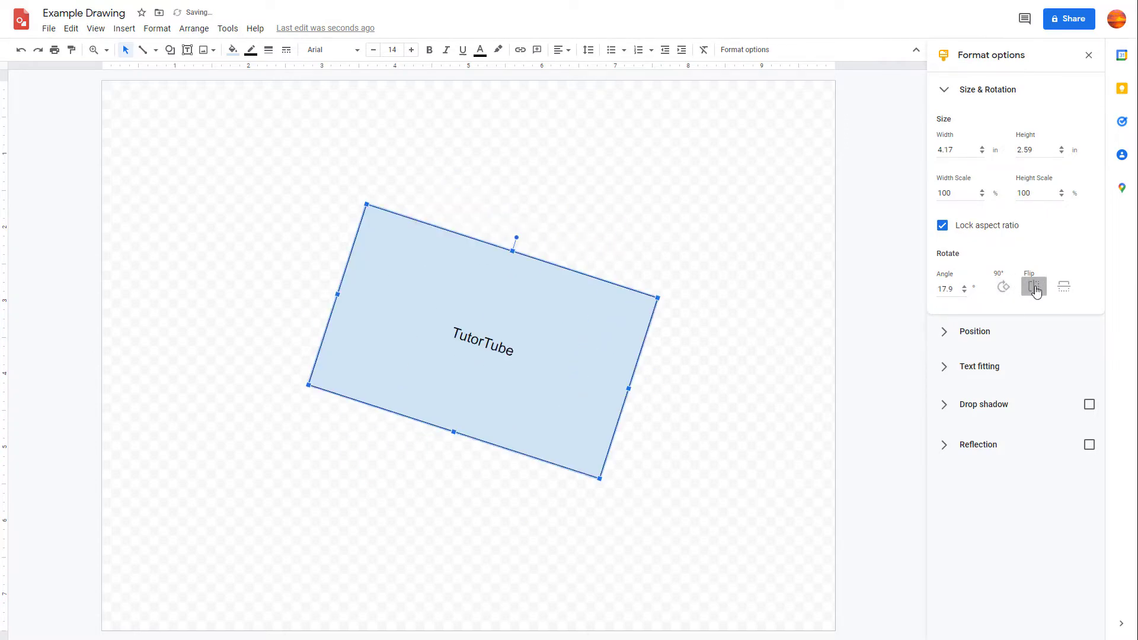
click(1035, 289)
click(1035, 290)
click(1066, 290)
click(1066, 292)
click(1067, 294)
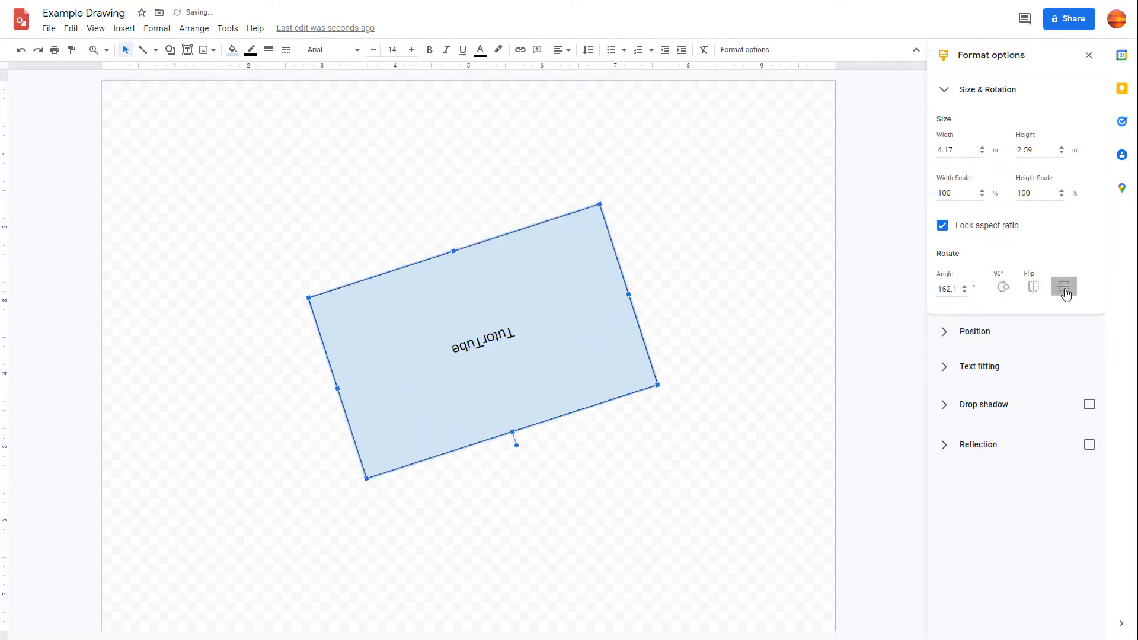
click(1065, 291)
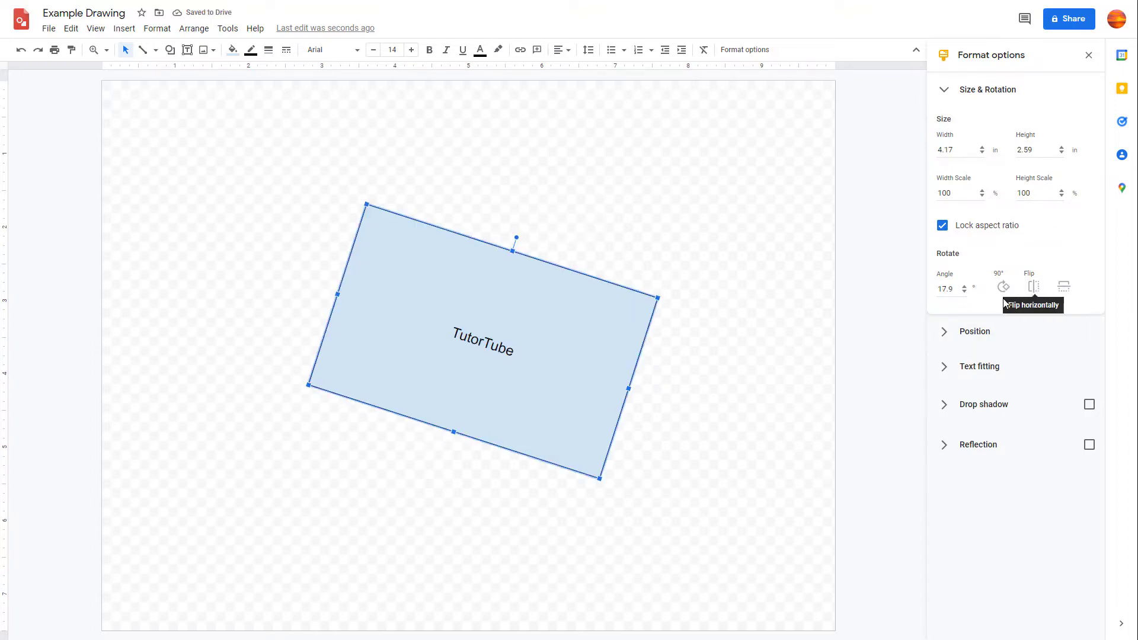
- Expand the position settings and move the rectangle to about X 2.41 in and Y 1.98 in
click(944, 91)
click(945, 131)
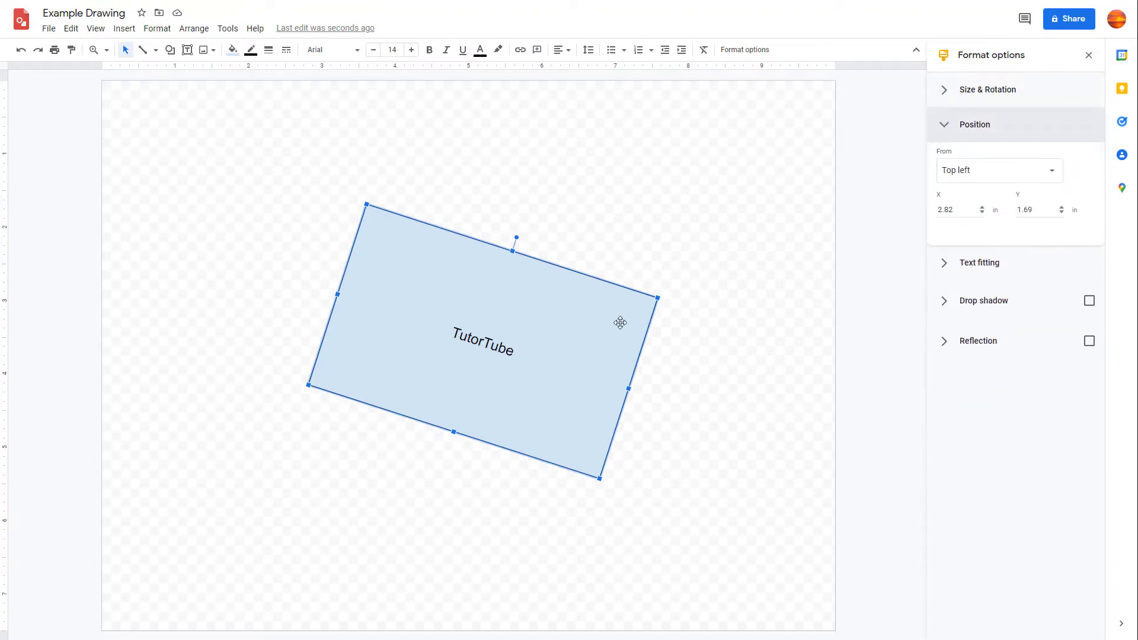
mouse_move(617, 320)
mouse_down()
mouse_move(498, 267)
mouse_move(580, 267)
mouse_move(564, 328)
mouse_move(605, 337)
mouse_up()
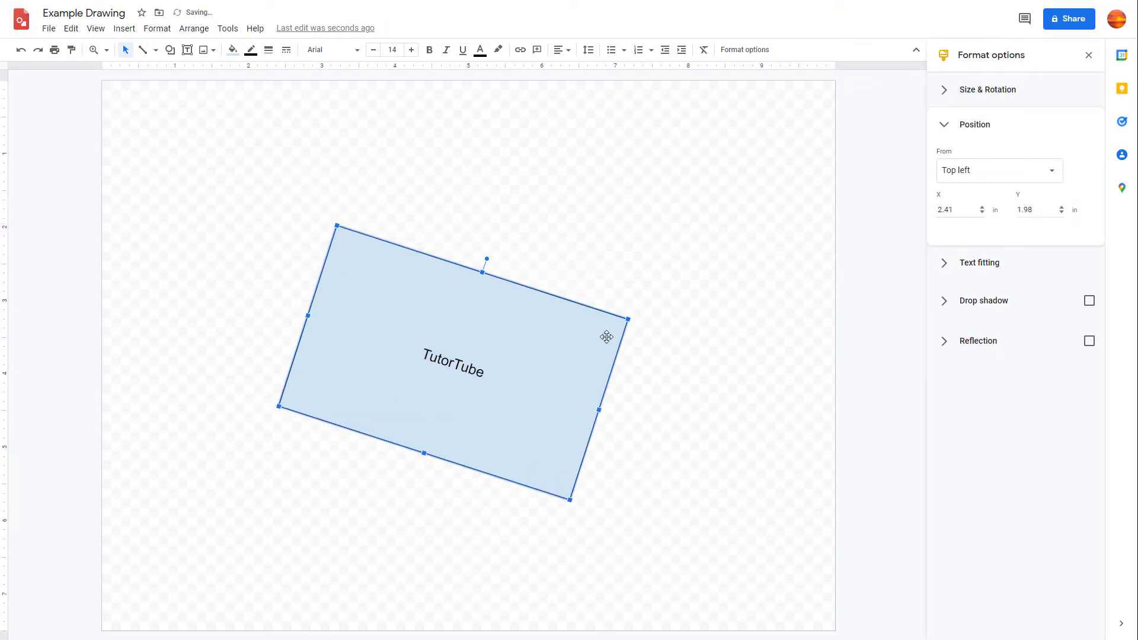
- Place the rectangle at X 2 in and Y 2 in from the top left of the canvas
click(958, 209)
text(2)
key(Tab)
text(2)
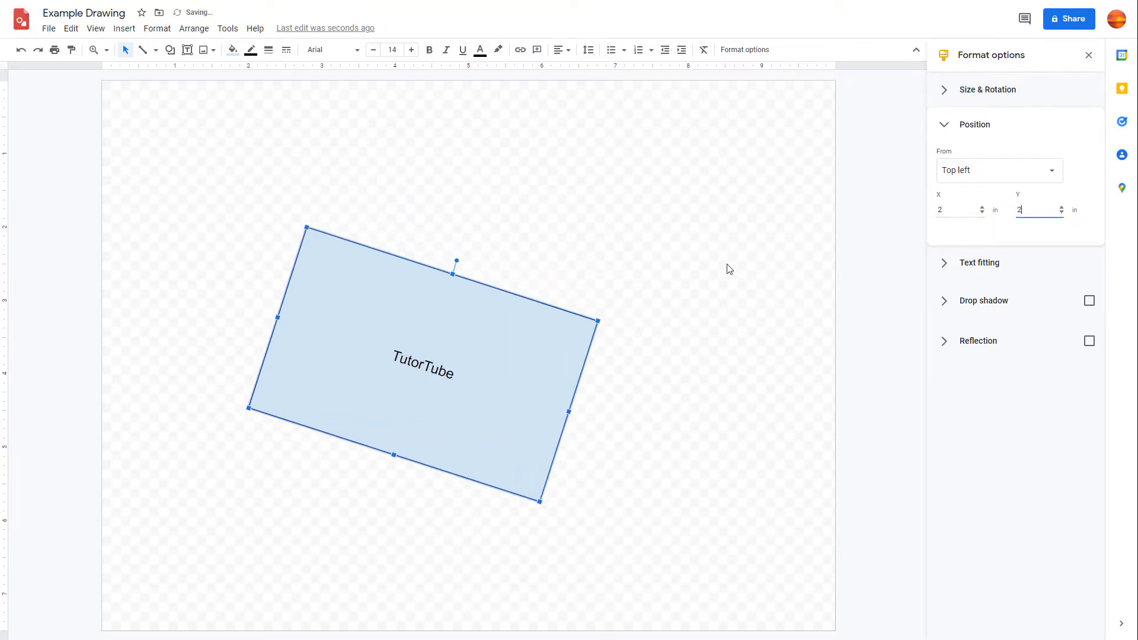
click(626, 264)
click(510, 351)
- Center the rectangle on the canvas by positioning it from Center with X 0 and Y 0
click(1050, 171)
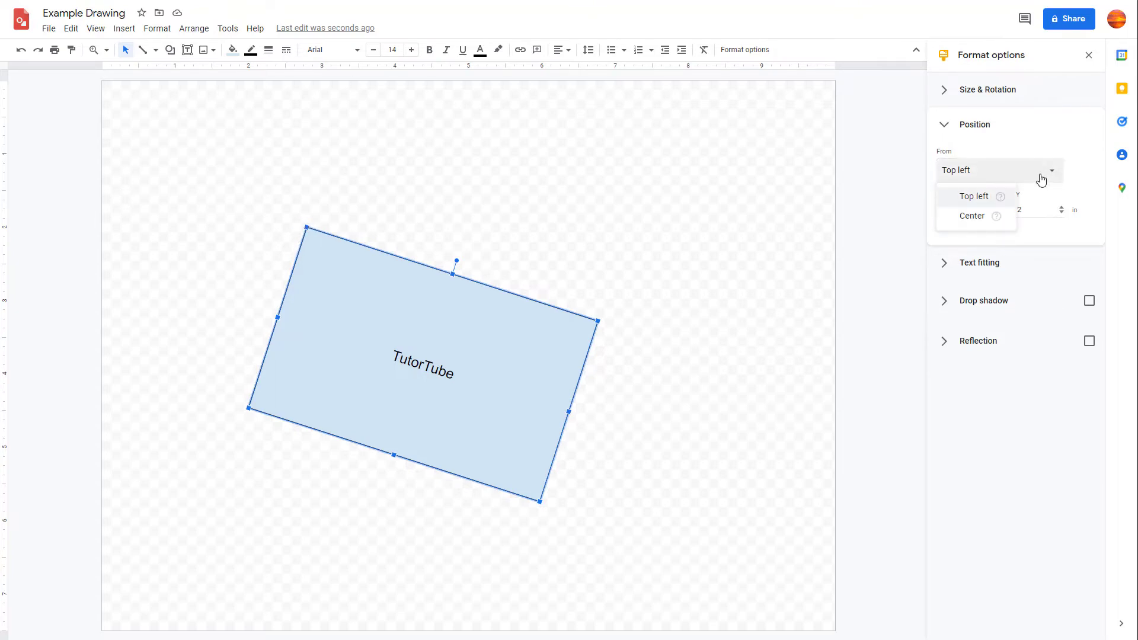
click(971, 217)
click(978, 211)
text(0)
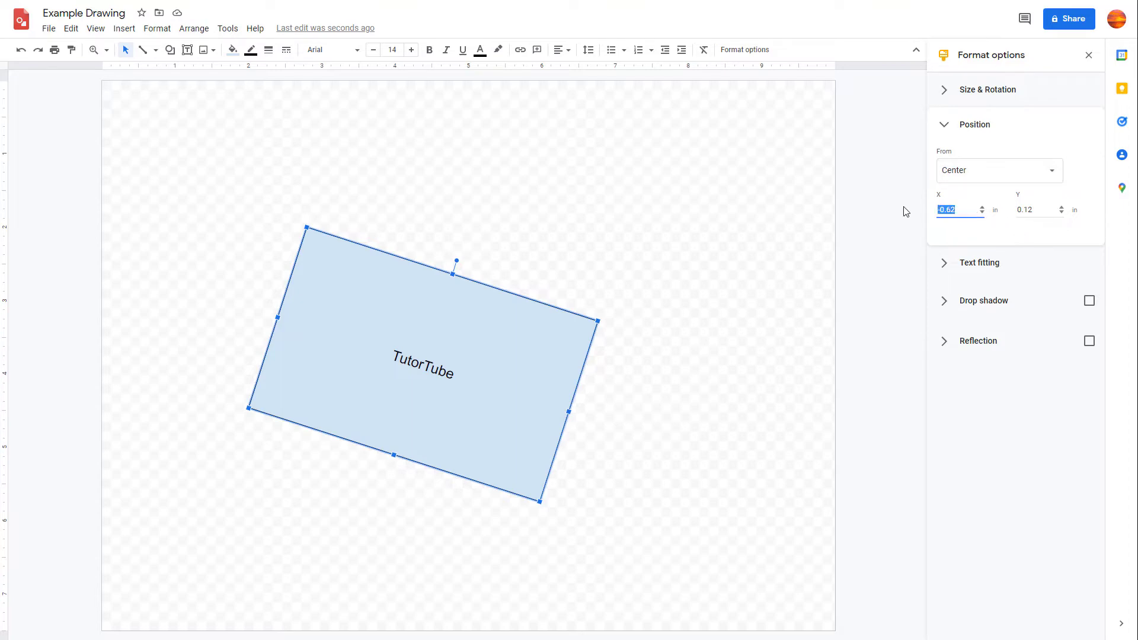
key(Tab)
text(0)
click(554, 233)
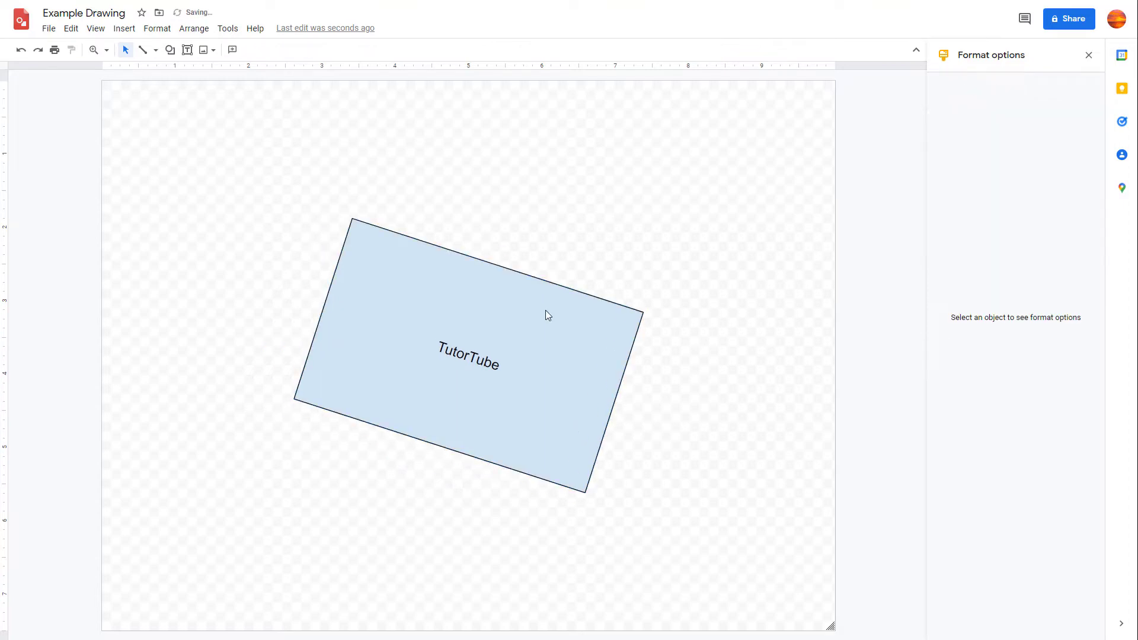
- Reselect the rectangle and switch its position reference back to Top left
click(545, 311)
click(1028, 178)
click(991, 198)
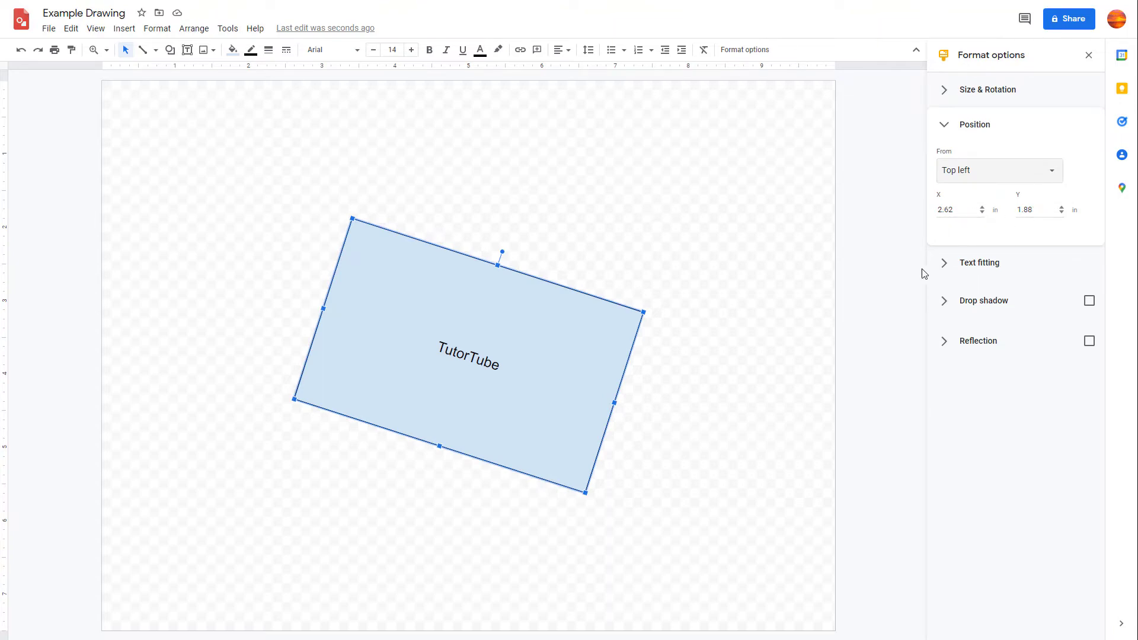
- Expand the text fitting settings and set the left text indentation to 0.7 in
click(955, 130)
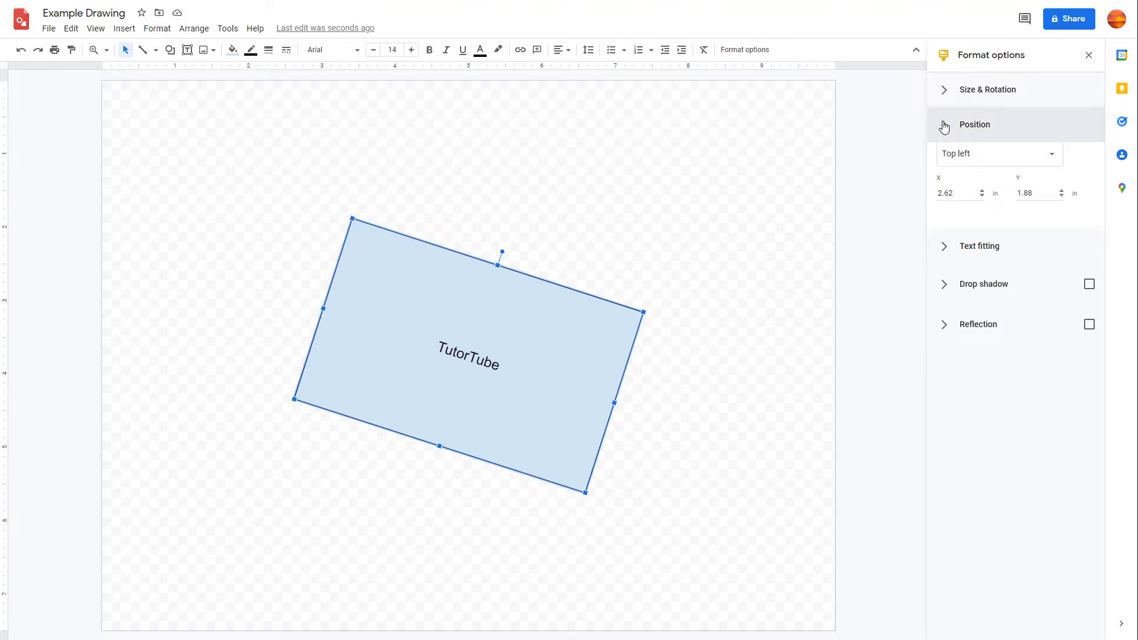
click(951, 172)
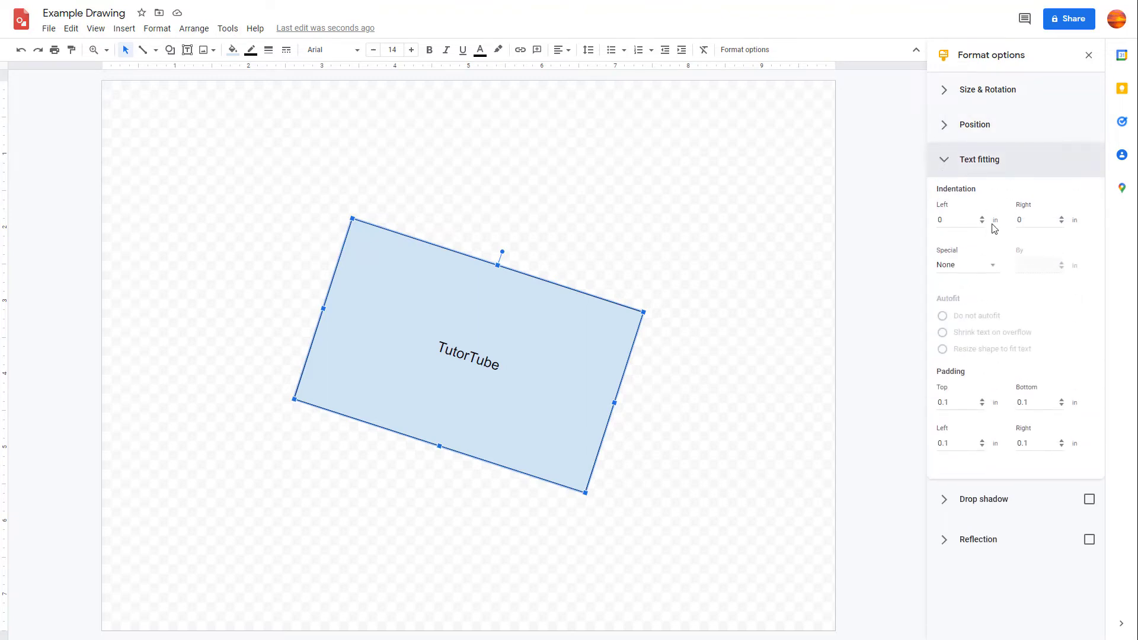
click(982, 218)
click(982, 218)
click(982, 218)
click(983, 218)
click(983, 218)
click(983, 218)
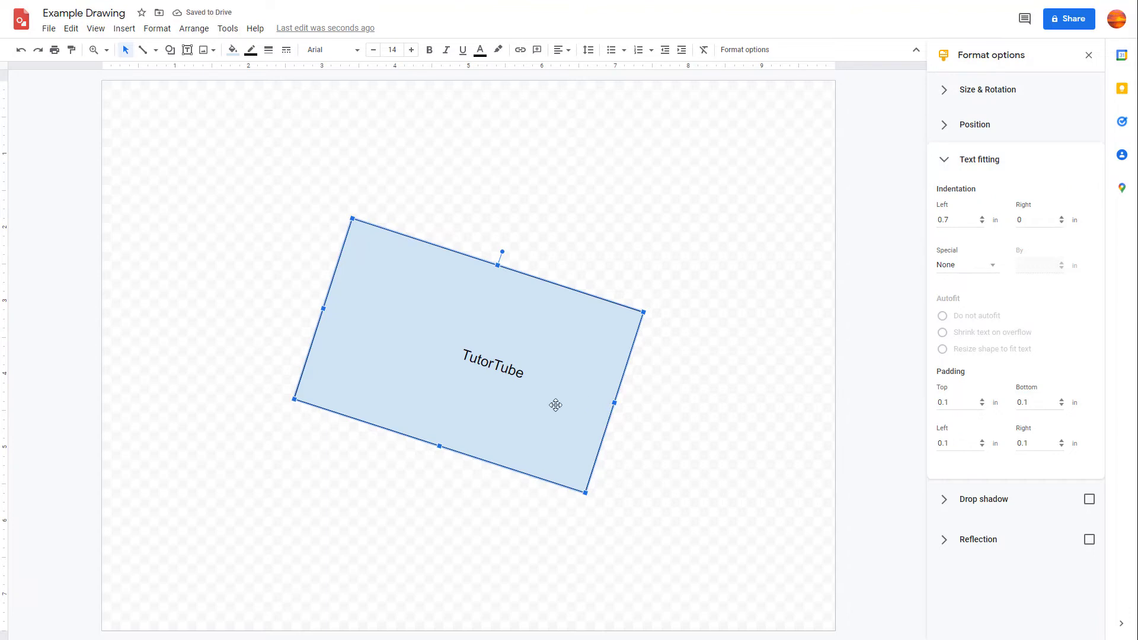
- Append random filler text after the word TutorTube in the rectangle until it wraps onto a second line
double_click(526, 379)
text(dfg)
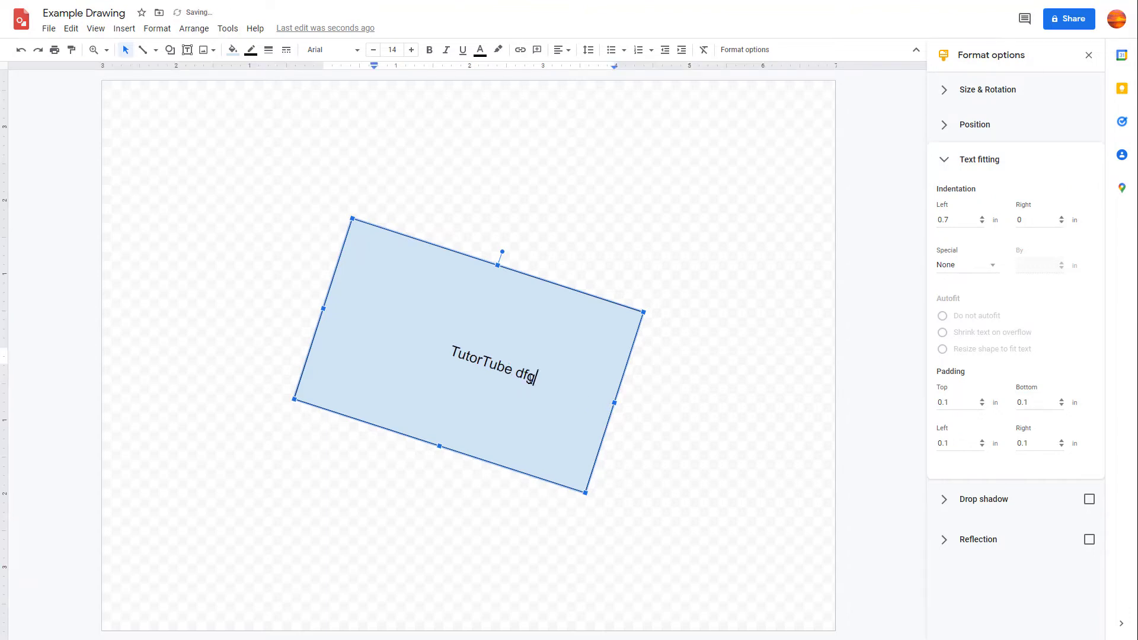
text(dfgdfdfgdfgdfgdfgdf)
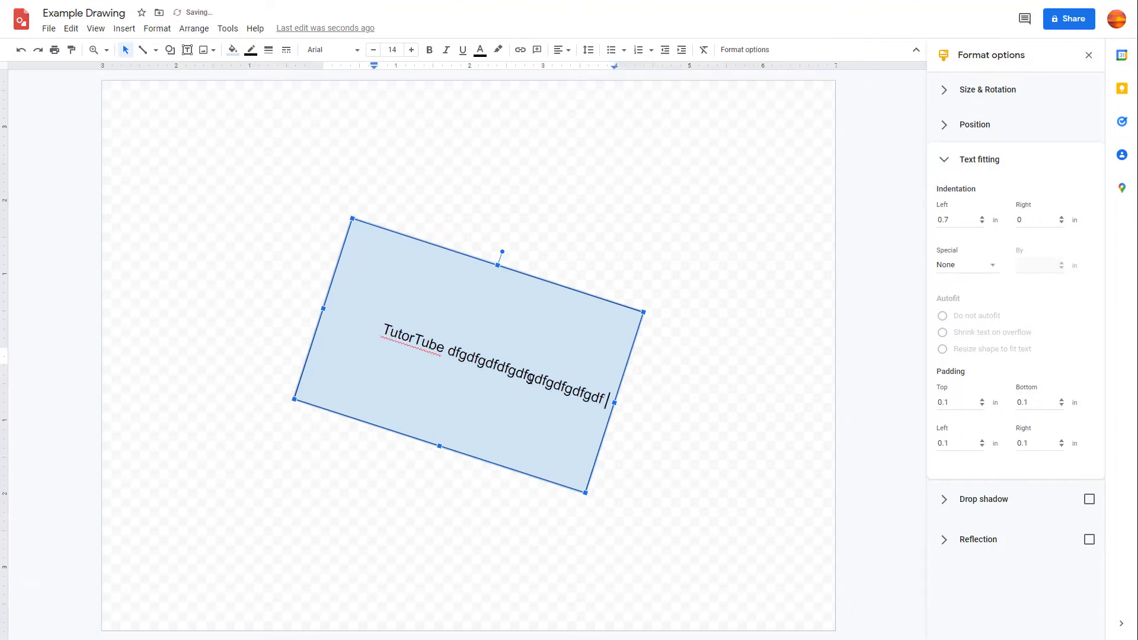
text(gdf df gdf g dfg df gdf  df gdf gdf)
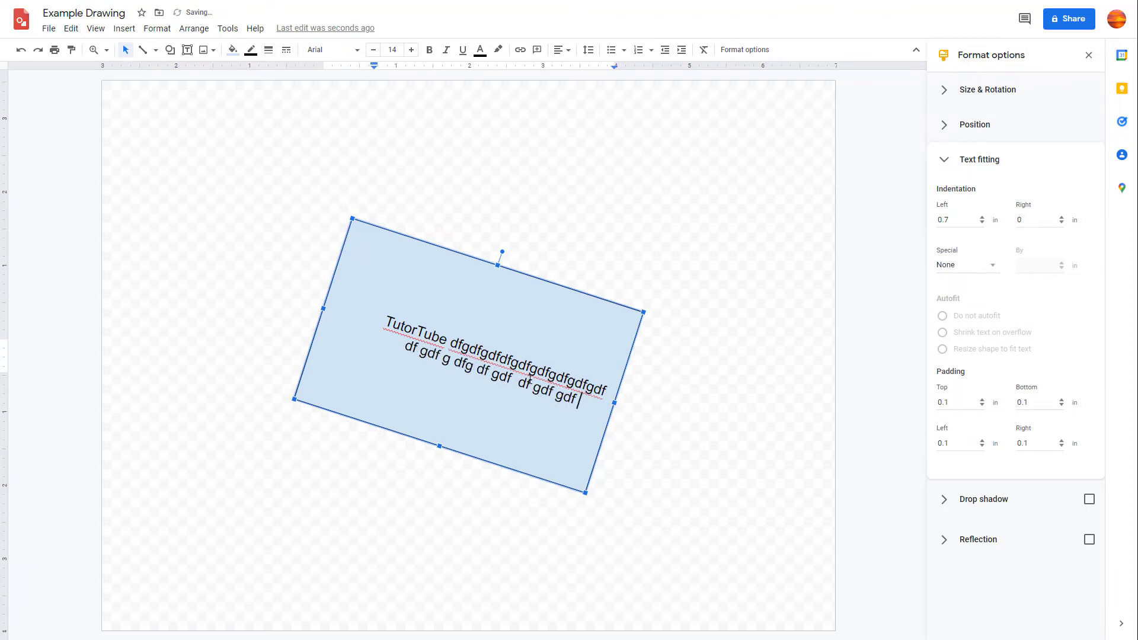
- Increase the text's left indentation to 1.1 in
click(982, 218)
click(982, 217)
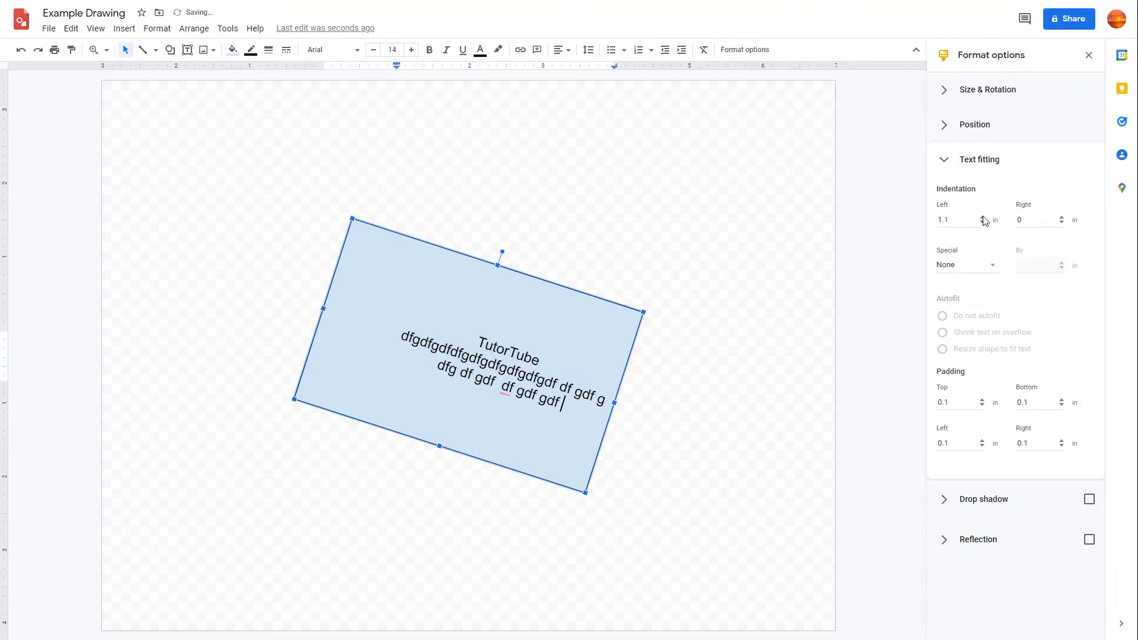
- Set the rectangle text's left indentation to 1.5 in and its right indentation to 0.9 in
click(982, 217)
click(983, 217)
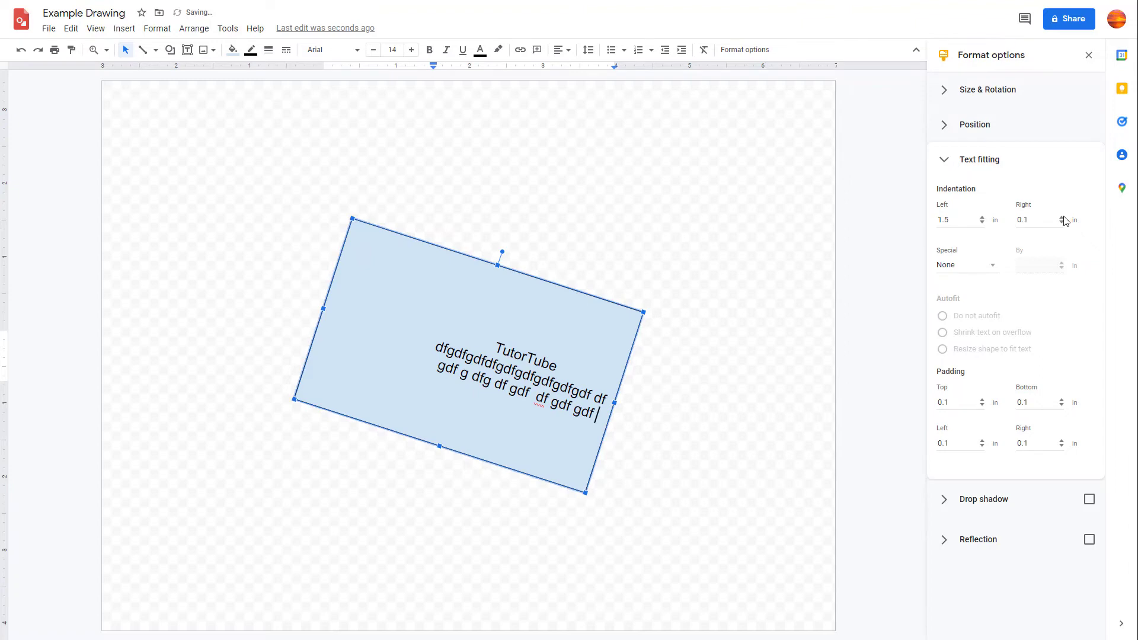
click(1063, 218)
click(1063, 218)
click(1063, 218)
click(1063, 217)
click(1062, 218)
click(1063, 217)
click(1063, 217)
click(1063, 218)
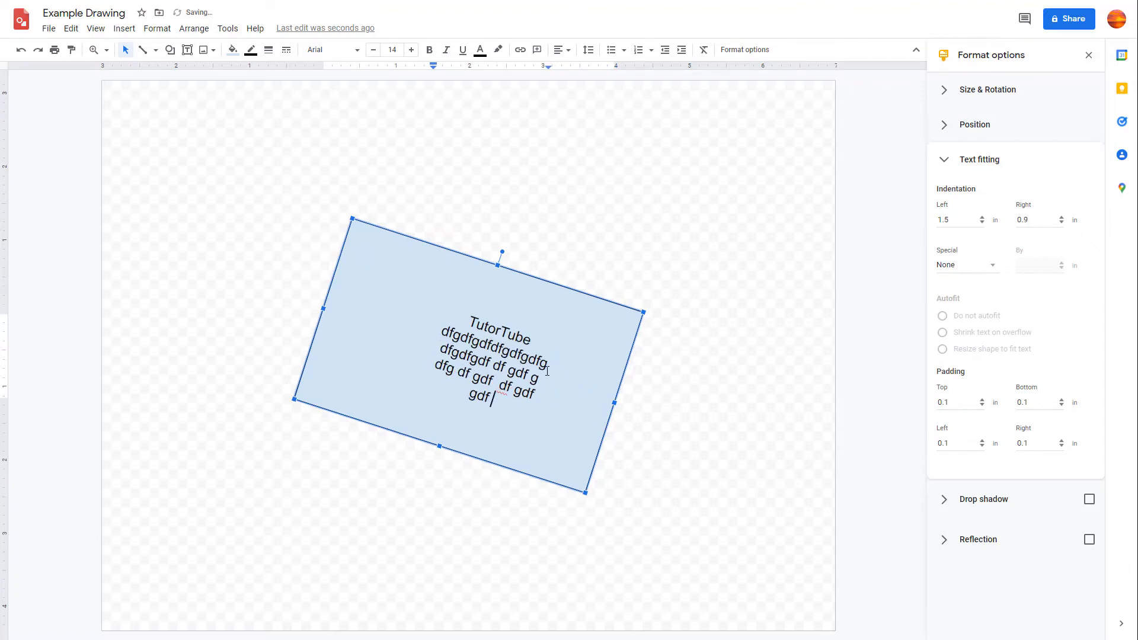
- Apply a First Line special indentation of 0.21 in to the text
click(987, 265)
click(987, 306)
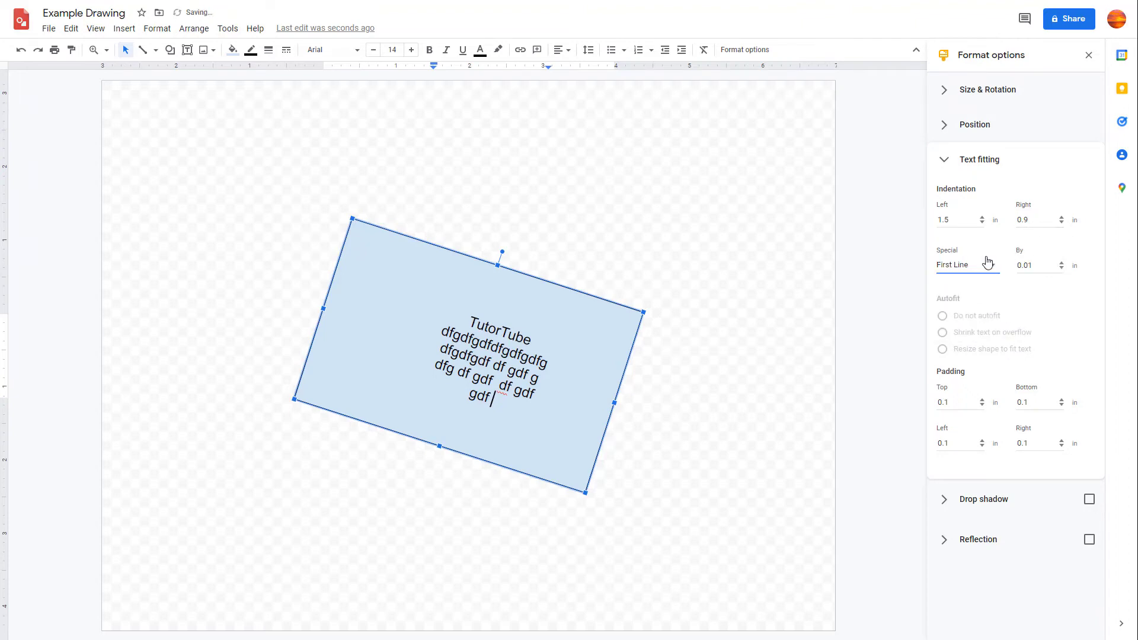
click(1062, 264)
click(1063, 264)
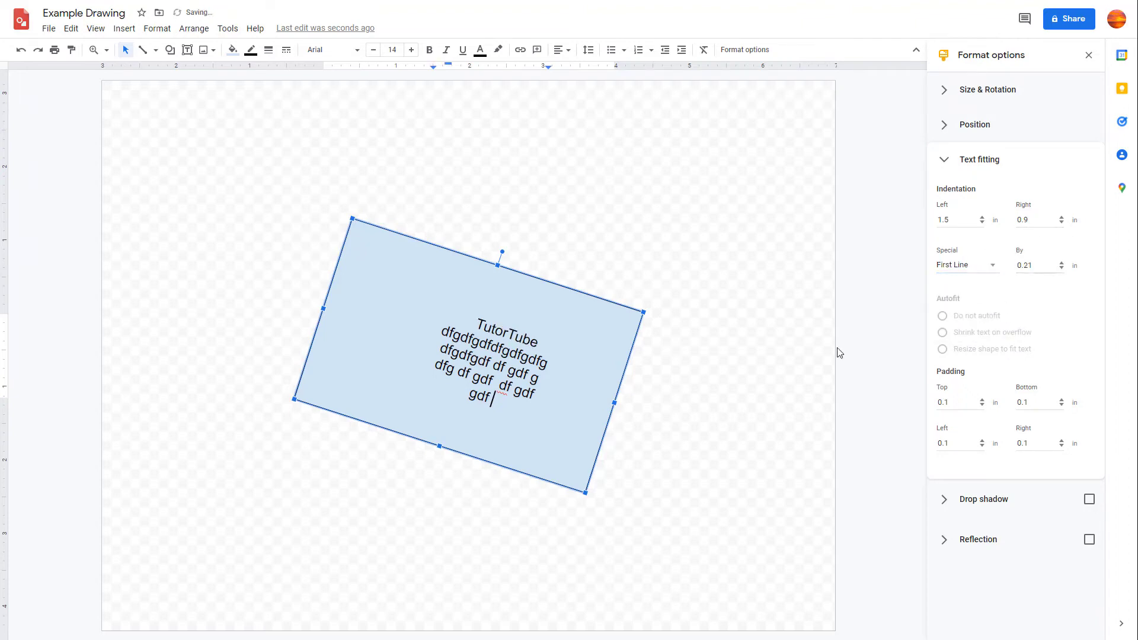
- Change the special indentation to Hanging and increase its amount to 0.81 in
click(986, 265)
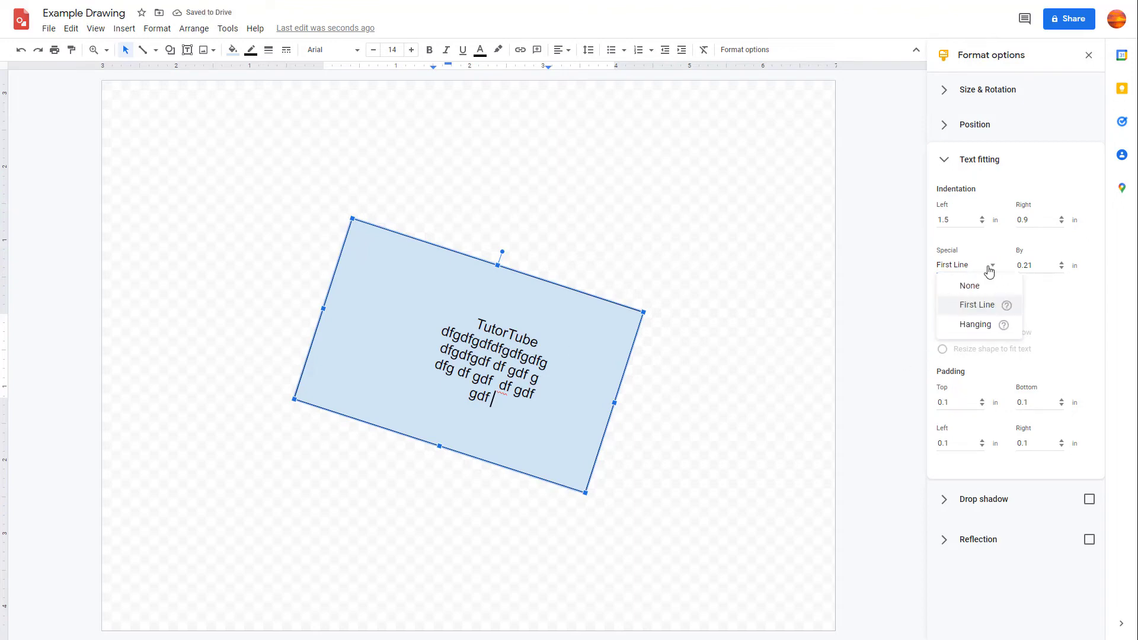
click(978, 324)
click(1062, 264)
click(1062, 264)
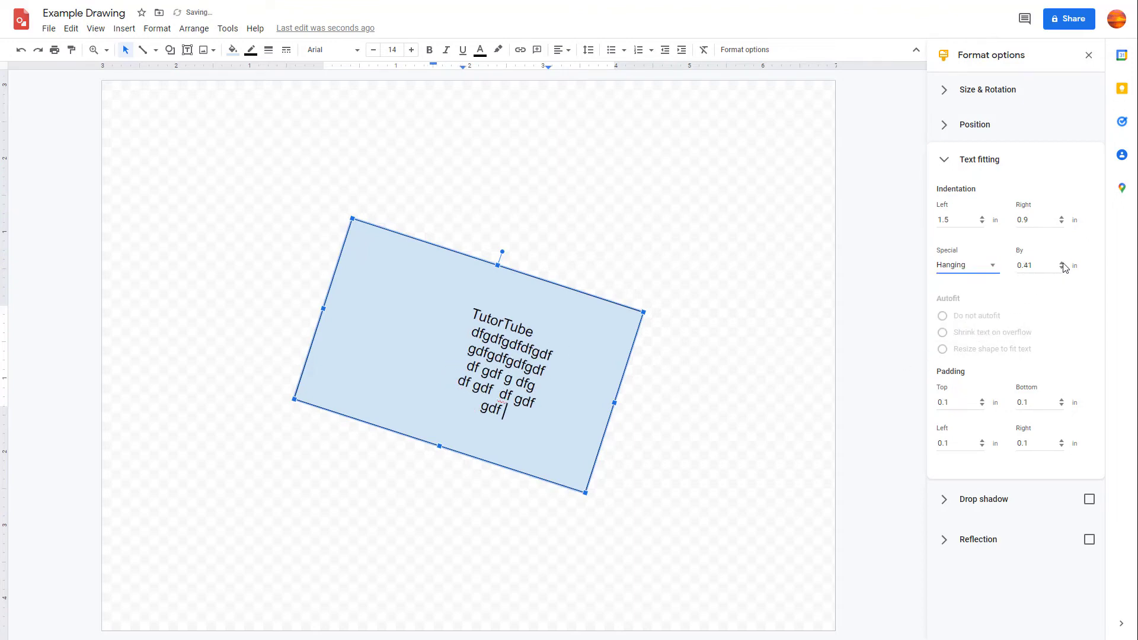
click(1063, 264)
click(1062, 264)
click(1062, 264)
click(1063, 264)
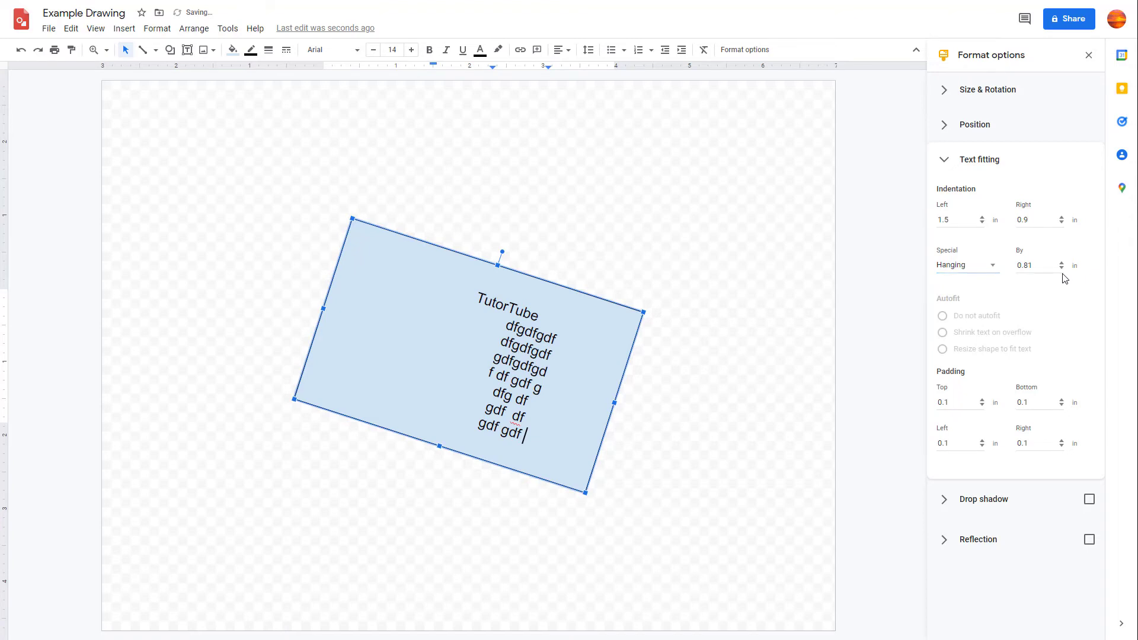
- Reduce the hanging indentation to 0.41 in
click(1062, 268)
click(1062, 268)
click(1062, 268)
click(1062, 268)
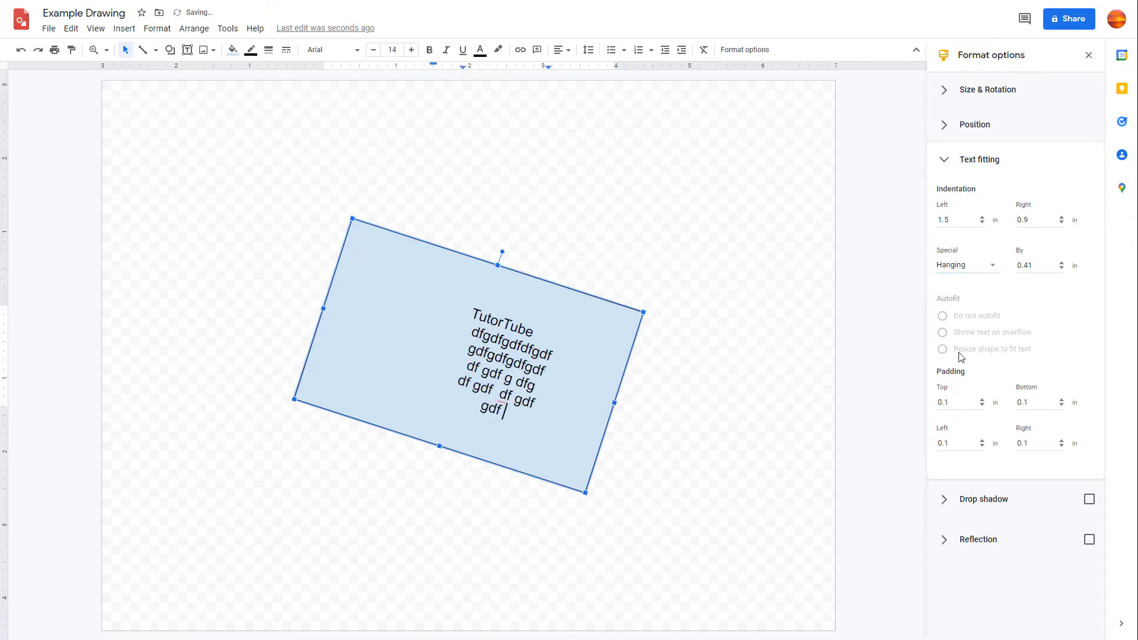
- Set the rectangle's top padding to 0.6 in and its left padding to 0.2 in
click(982, 399)
click(982, 400)
click(983, 400)
click(982, 399)
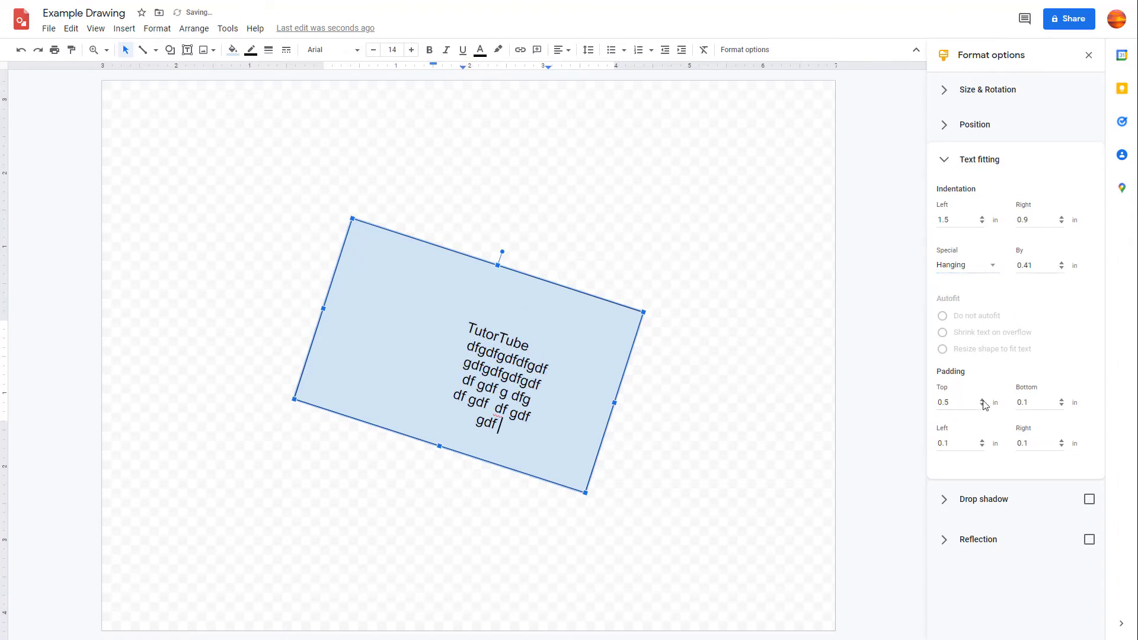
click(983, 399)
click(982, 441)
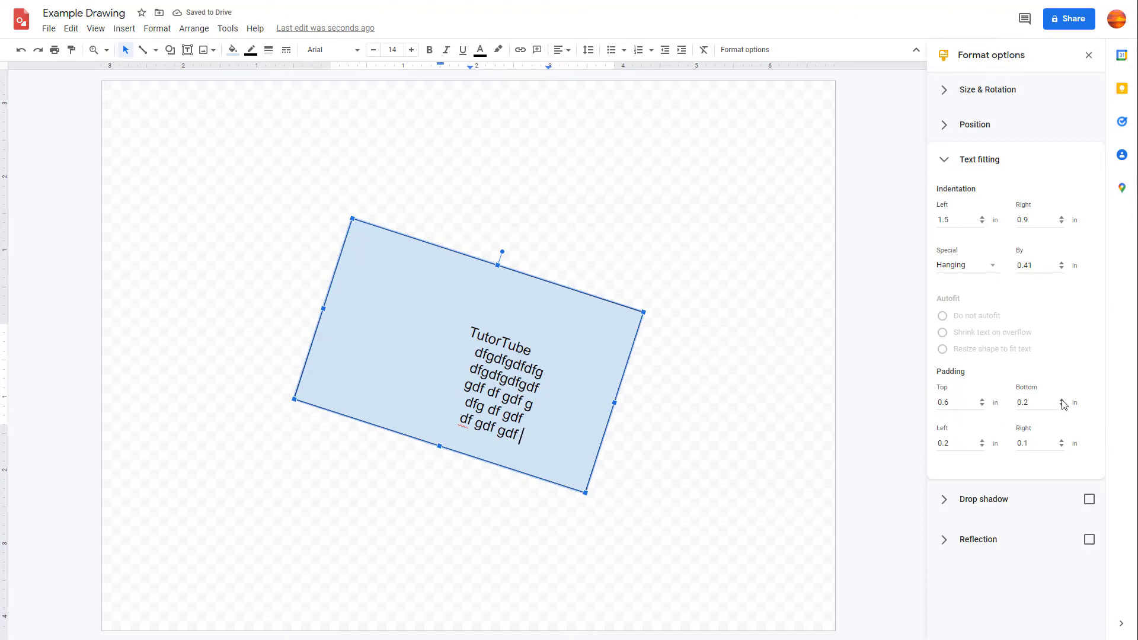
- Set the bottom padding to 0.6 in and the right padding to 0.5 in, then collapse the text fitting settings
click(1062, 401)
click(1062, 401)
click(1062, 400)
click(1062, 401)
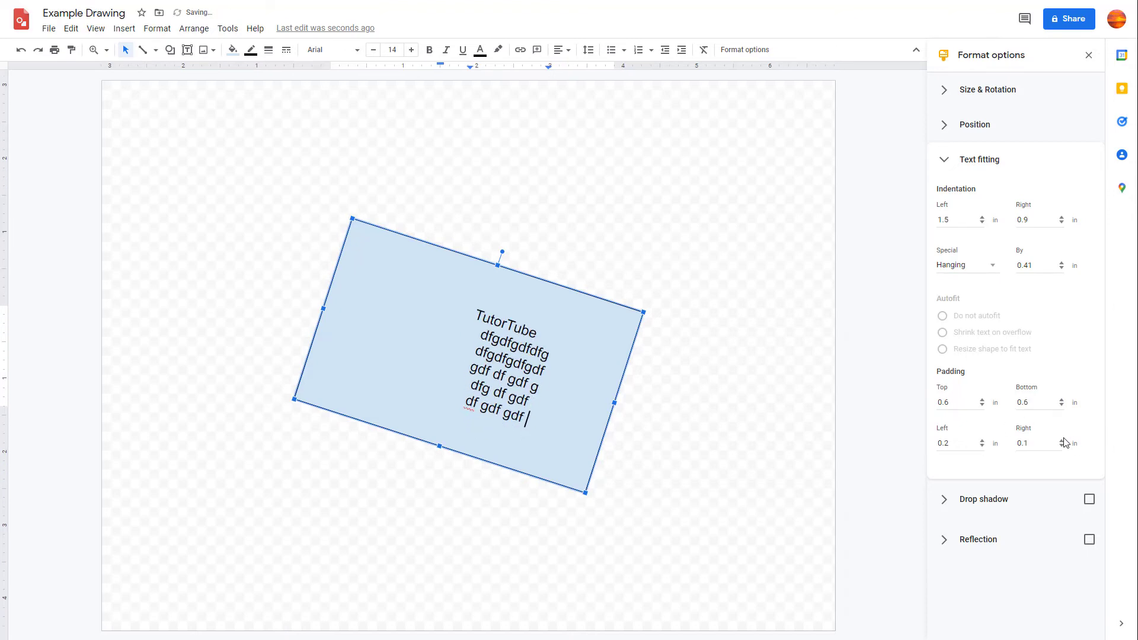
click(1062, 440)
click(1062, 441)
click(1061, 440)
click(1062, 441)
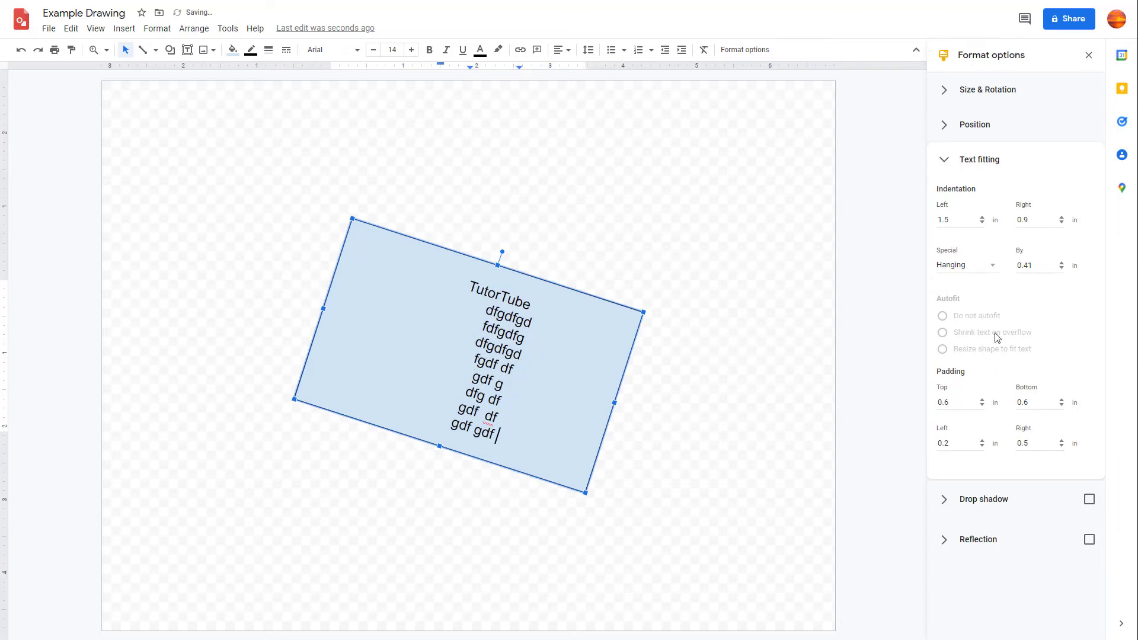
click(946, 168)
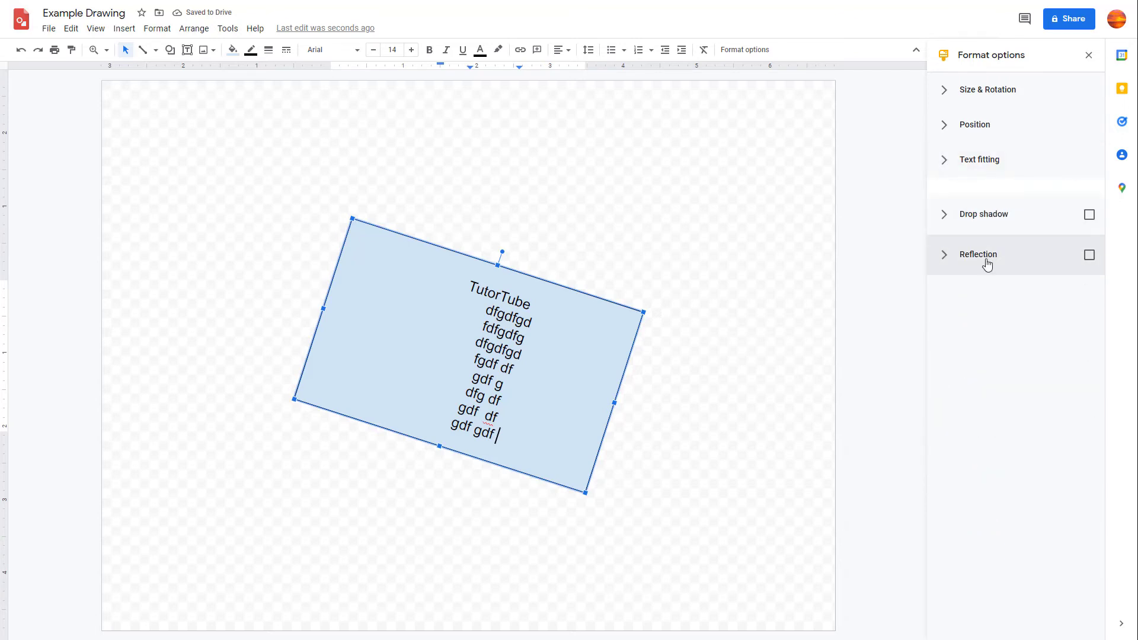
- Enable a drop shadow on the rectangle and make its color red
click(945, 206)
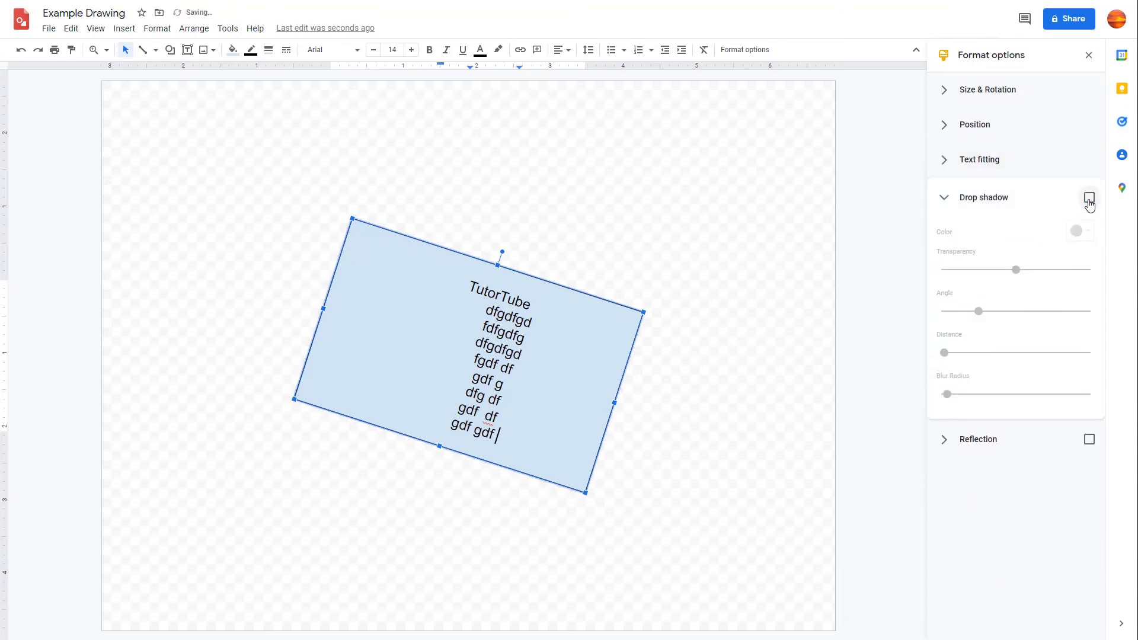
click(648, 422)
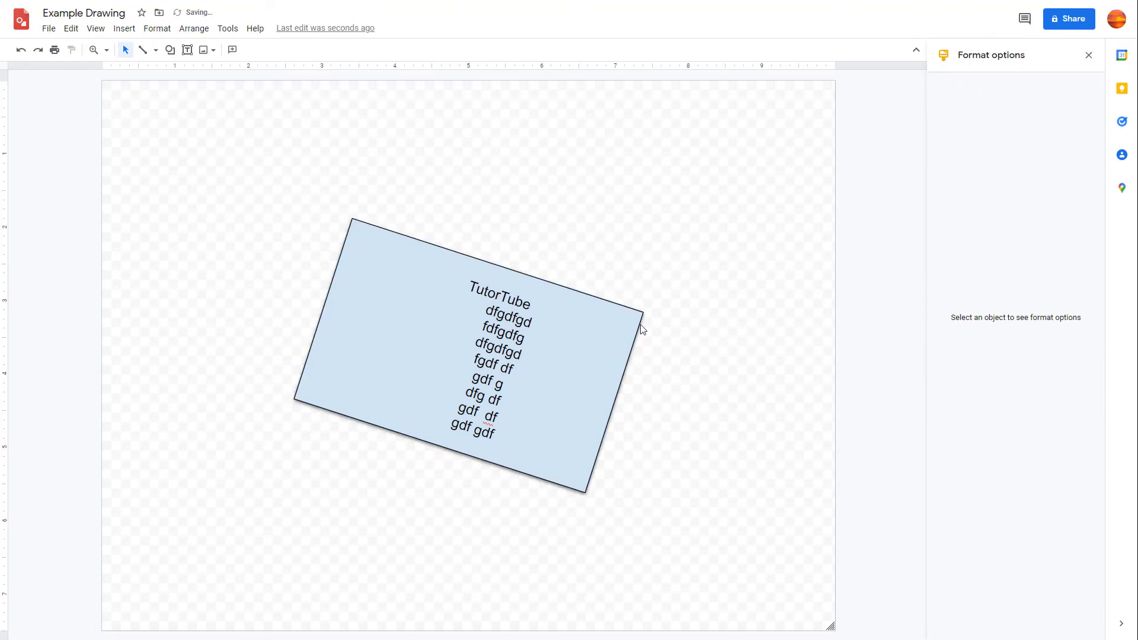
click(582, 369)
click(1078, 234)
click(977, 308)
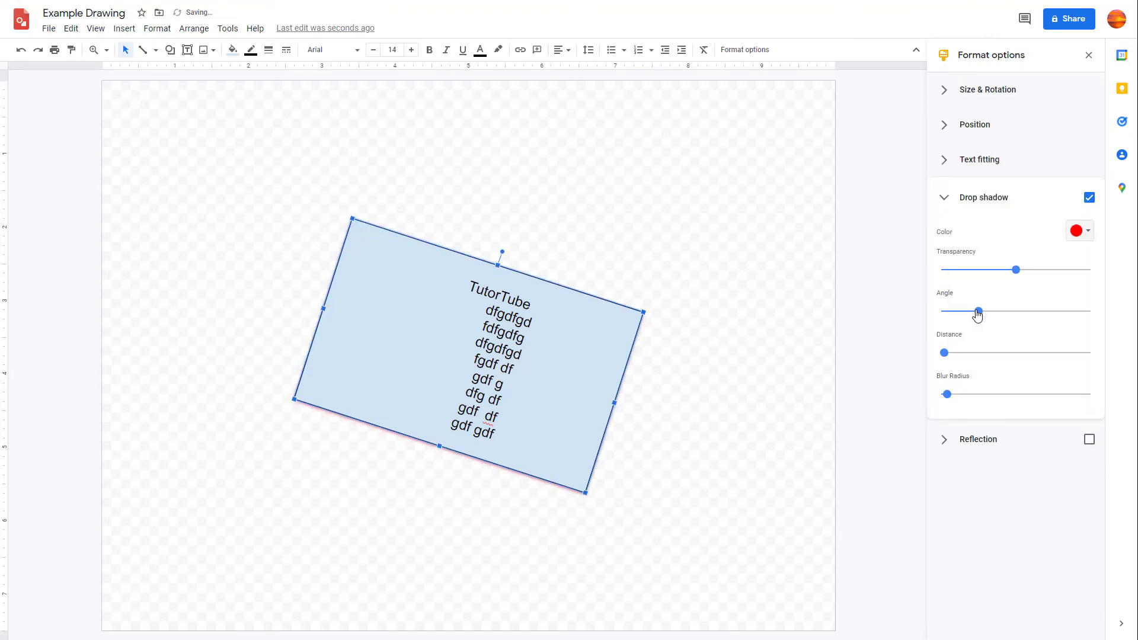
- Remove the shadow's transparency, slightly reduce its angle, and increase its distance and blur radius
drag(1016, 274, 942, 272)
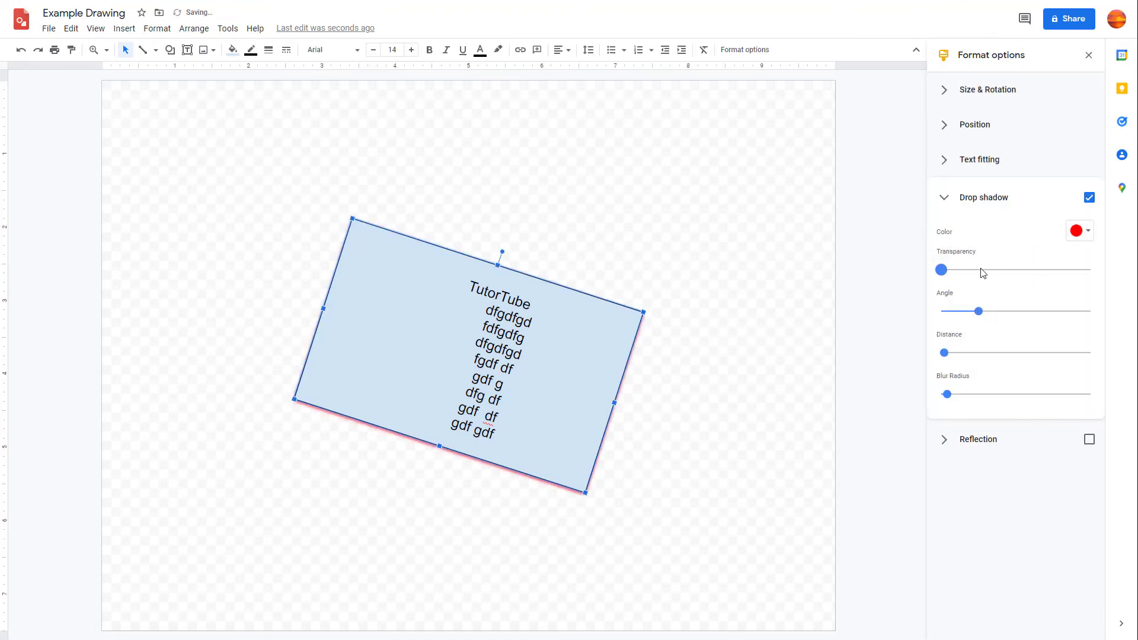
drag(978, 307, 986, 354)
mouse_move(950, 314)
mouse_down()
mouse_move(984, 315)
mouse_move(972, 314)
mouse_up()
mouse_move(949, 395)
mouse_down()
mouse_move(1011, 395)
mouse_move(964, 395)
mouse_up()
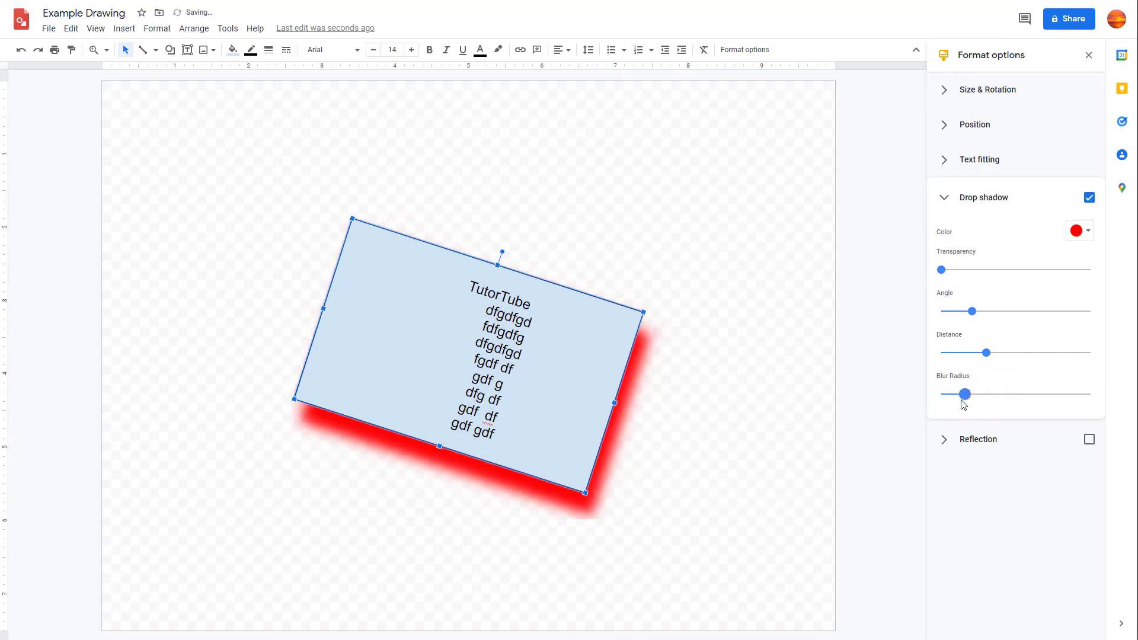
- Enable the reflection for the rectangle and move the shape toward the upper part of the canvas
click(1089, 441)
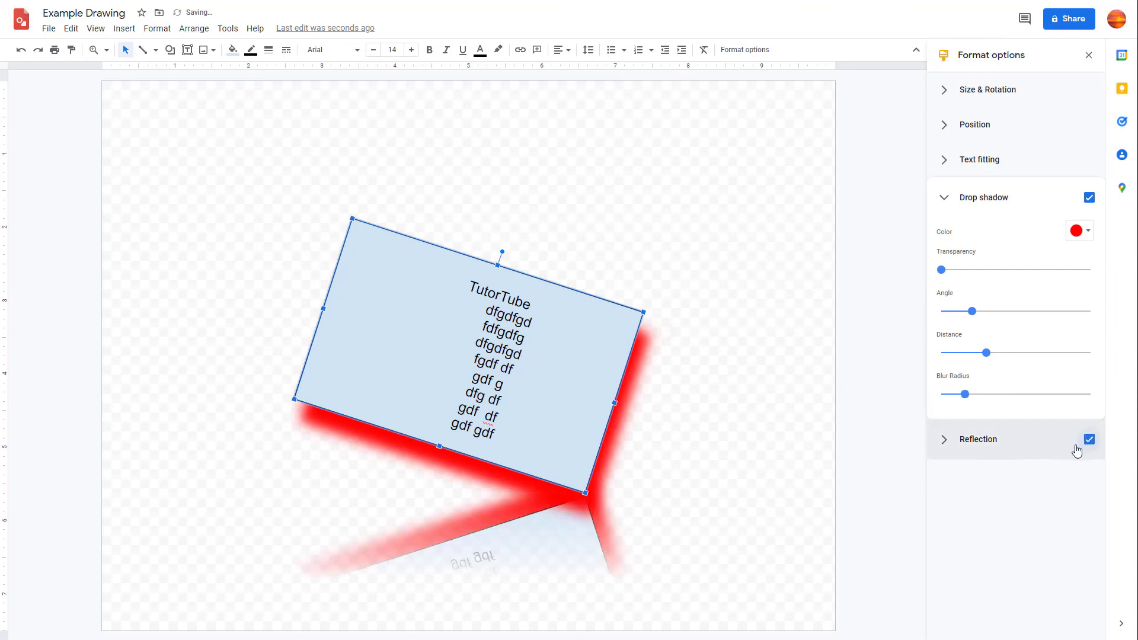
drag(571, 407, 582, 285)
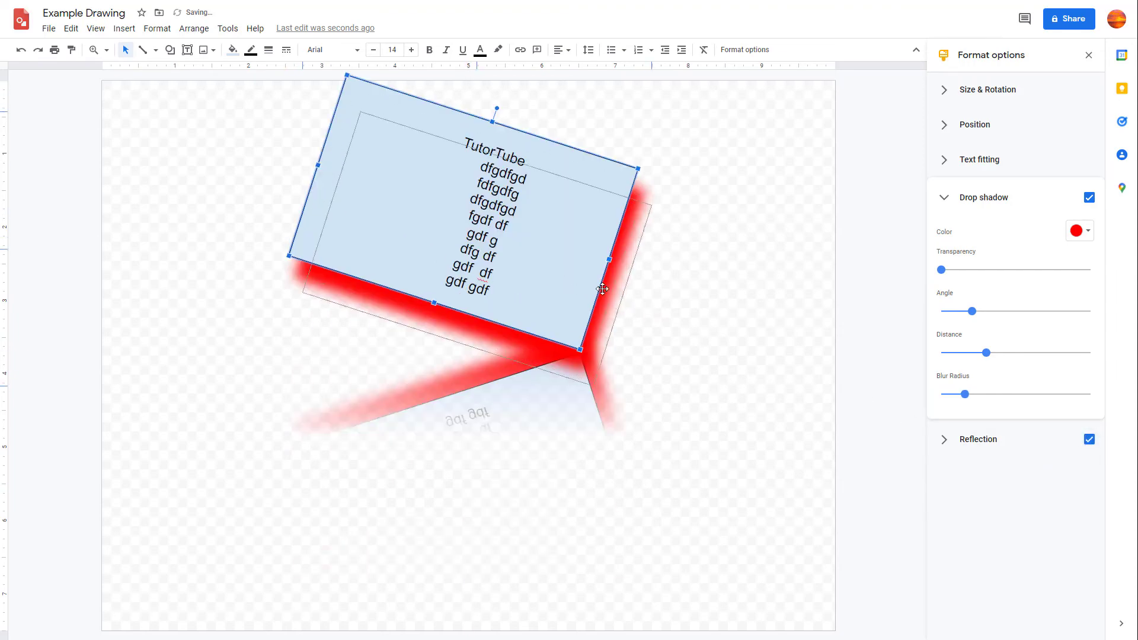
- Increase the reflection's transparency, distance and size, and move the rectangle further left on the canvas
click(955, 445)
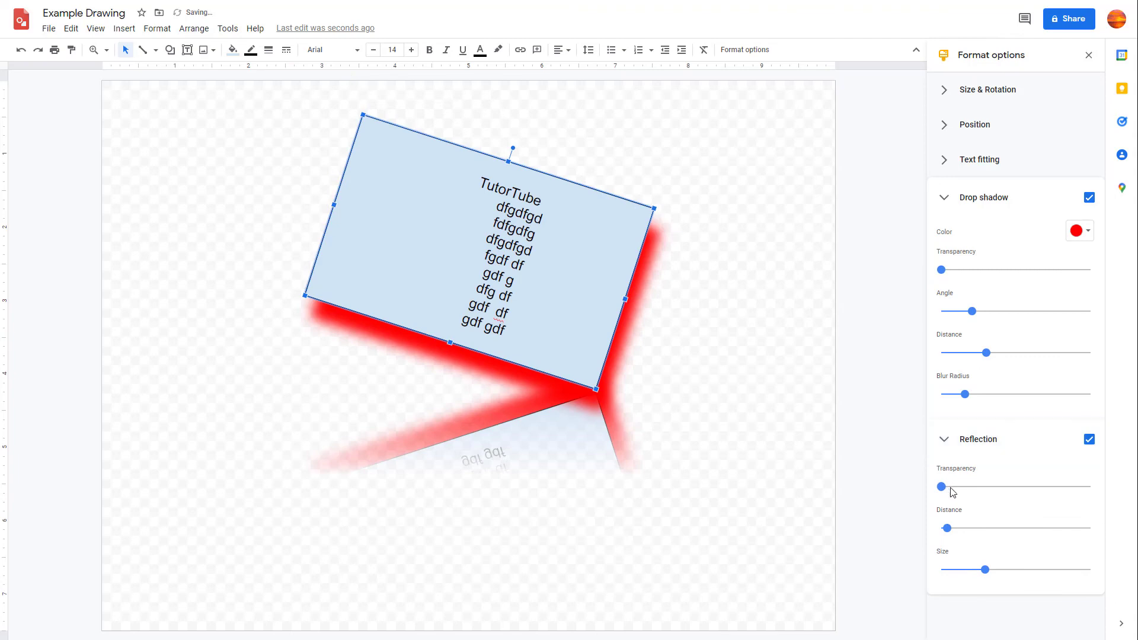
drag(942, 488, 1001, 497)
drag(947, 529, 1061, 534)
drag(986, 572, 1045, 576)
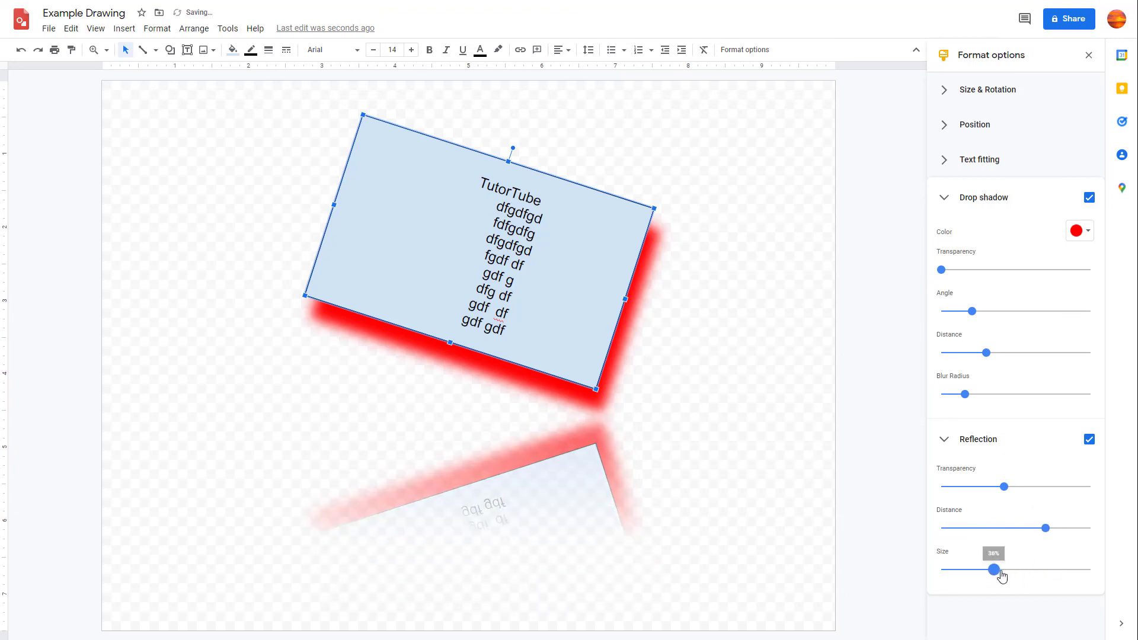
drag(993, 570, 1042, 569)
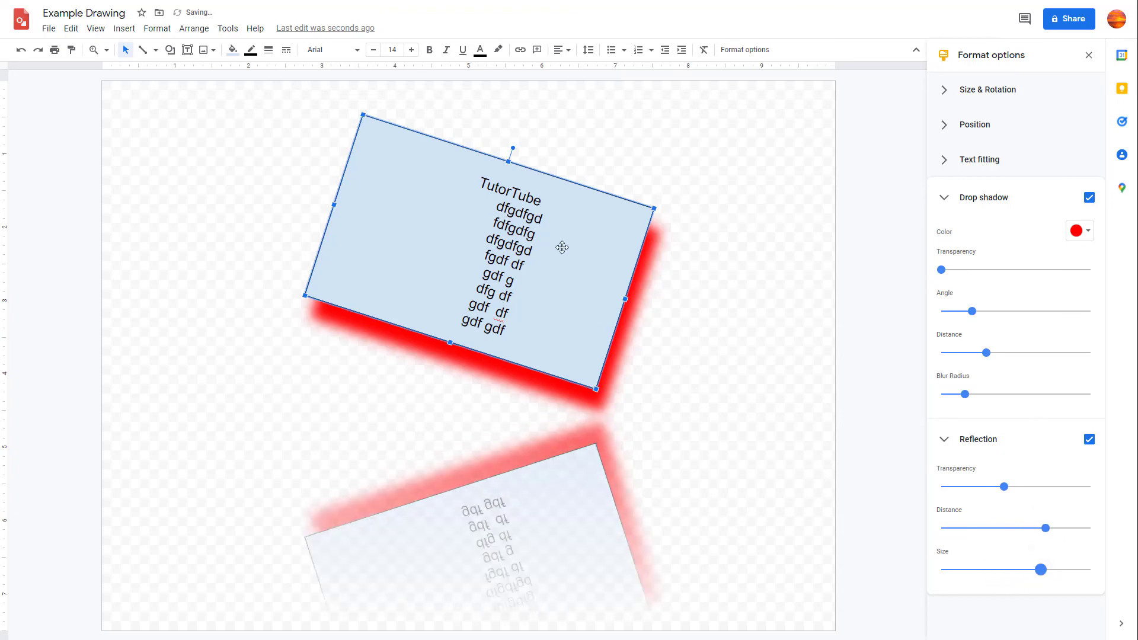
drag(562, 246, 464, 226)
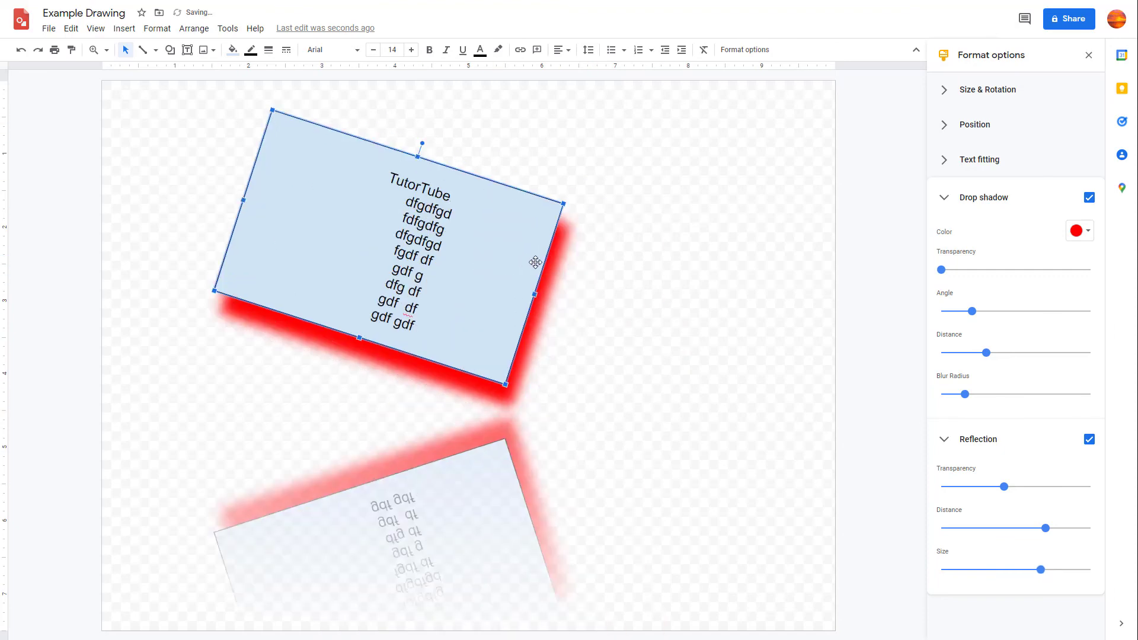